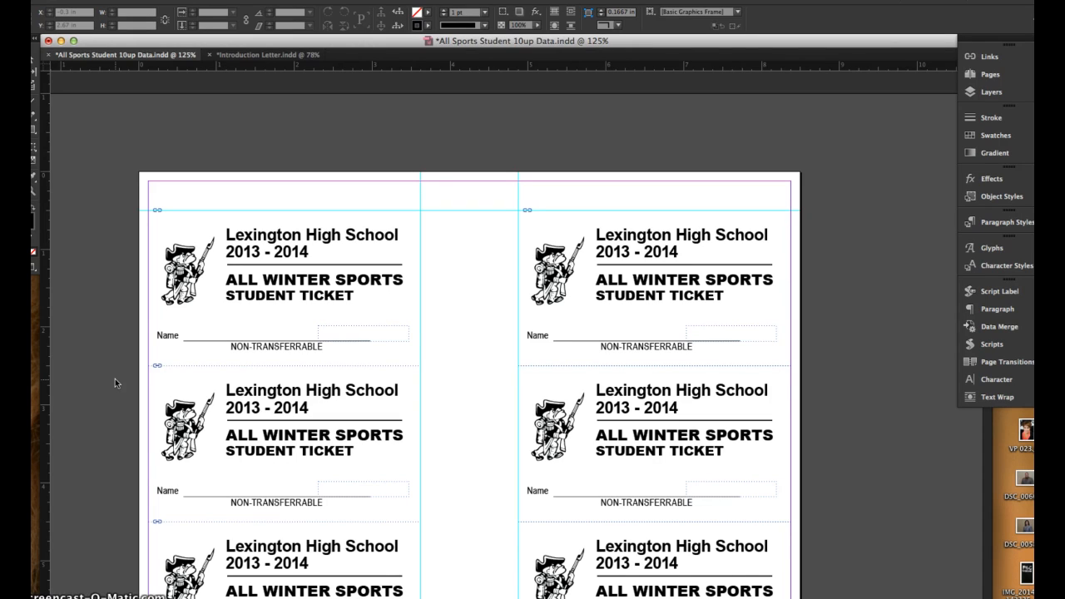
- Examine the ten-up ticket layout, its master page and the empty text frames beside the name lines
{"action": "left_click", "coordinate": [116, 244]}
{"action": "scroll", "coordinate": [117, 246], "scroll_direction": "down", "scroll_amount": 5}
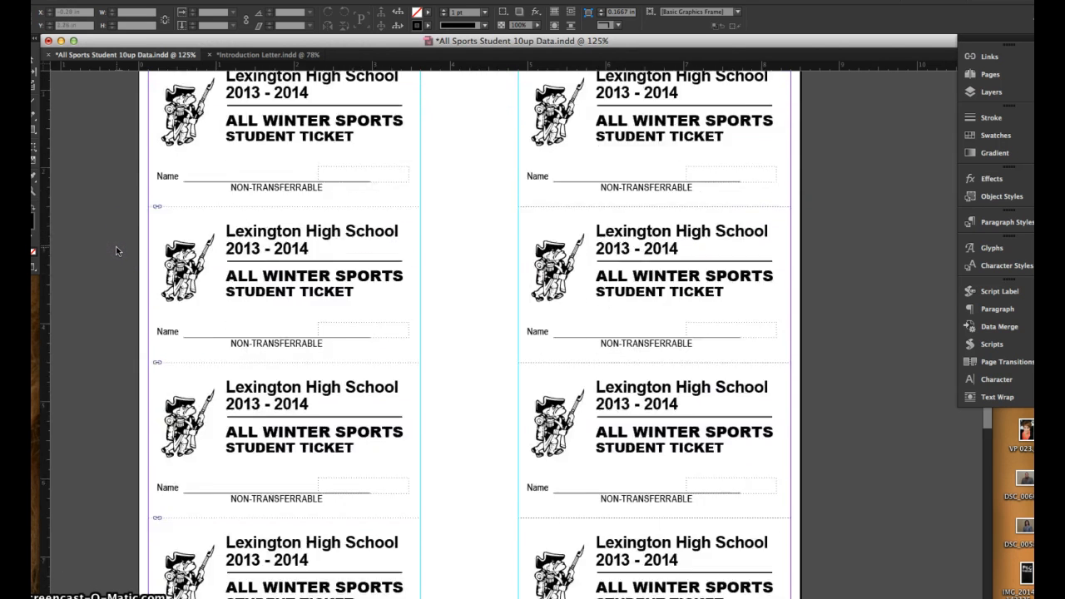
{"action": "scroll", "coordinate": [116, 246], "scroll_direction": "down", "scroll_amount": 5}
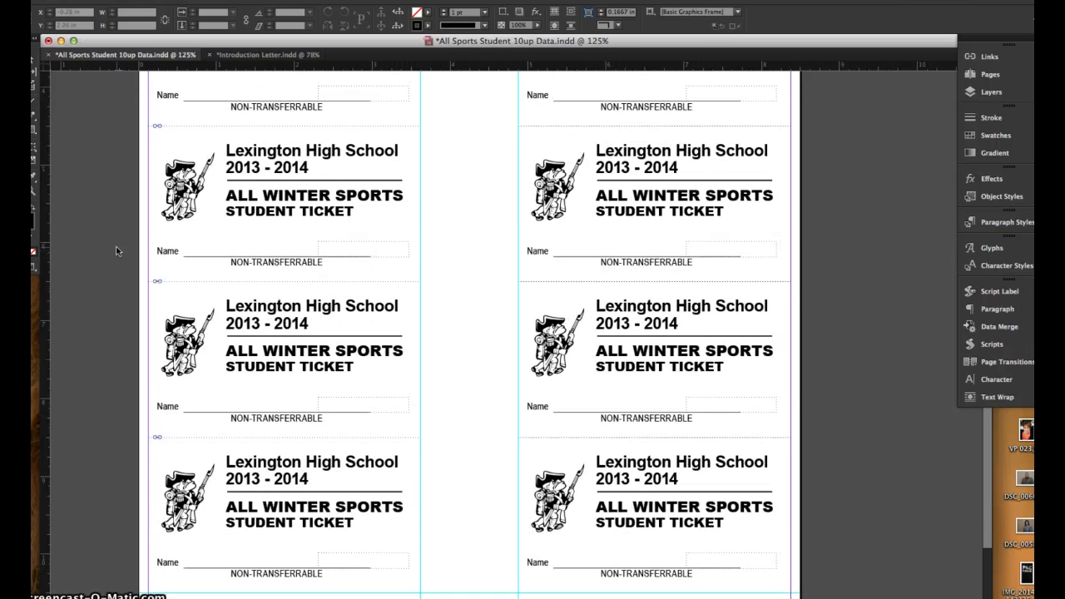
{"action": "scroll", "coordinate": [115, 246], "scroll_direction": "up", "scroll_amount": 6}
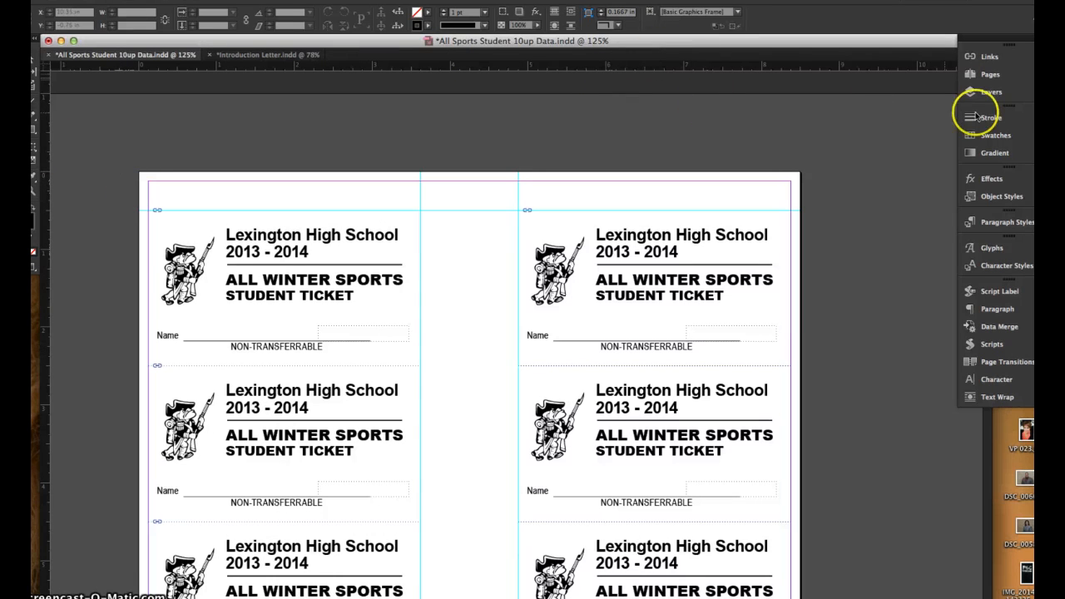
{"action": "left_click", "coordinate": [992, 75]}
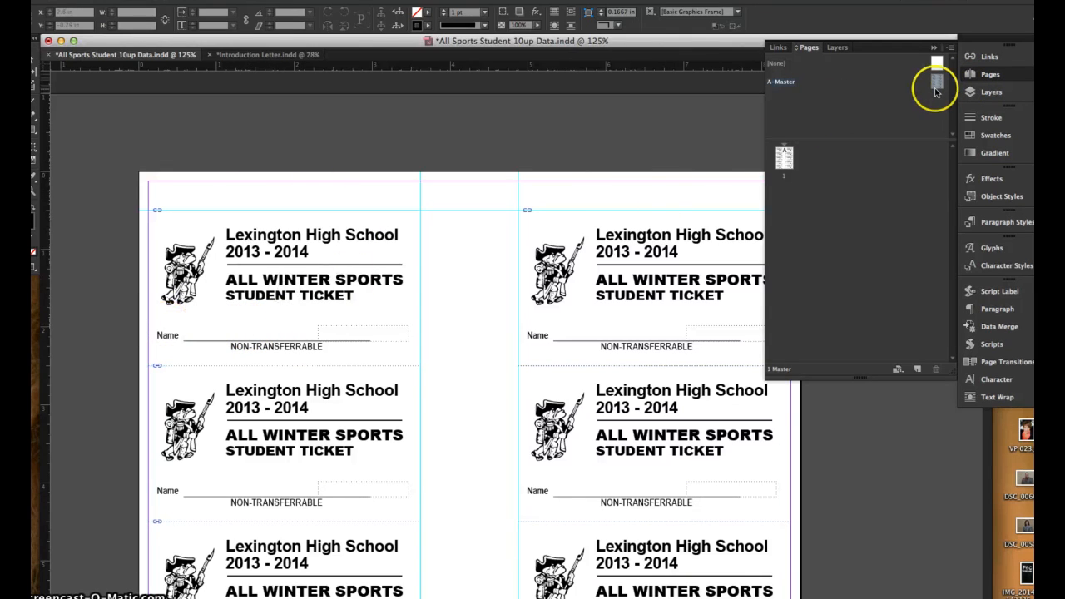
{"action": "left_click_drag", "start_coordinate": [940, 87], "coordinate": [940, 87]}
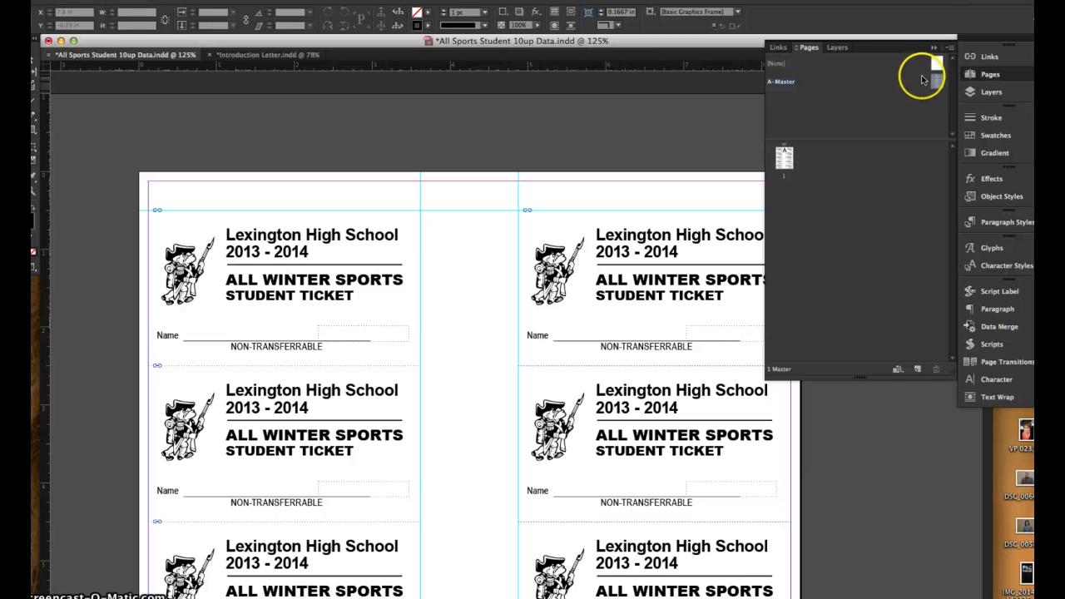
{"action": "key", "text": "super+0"}
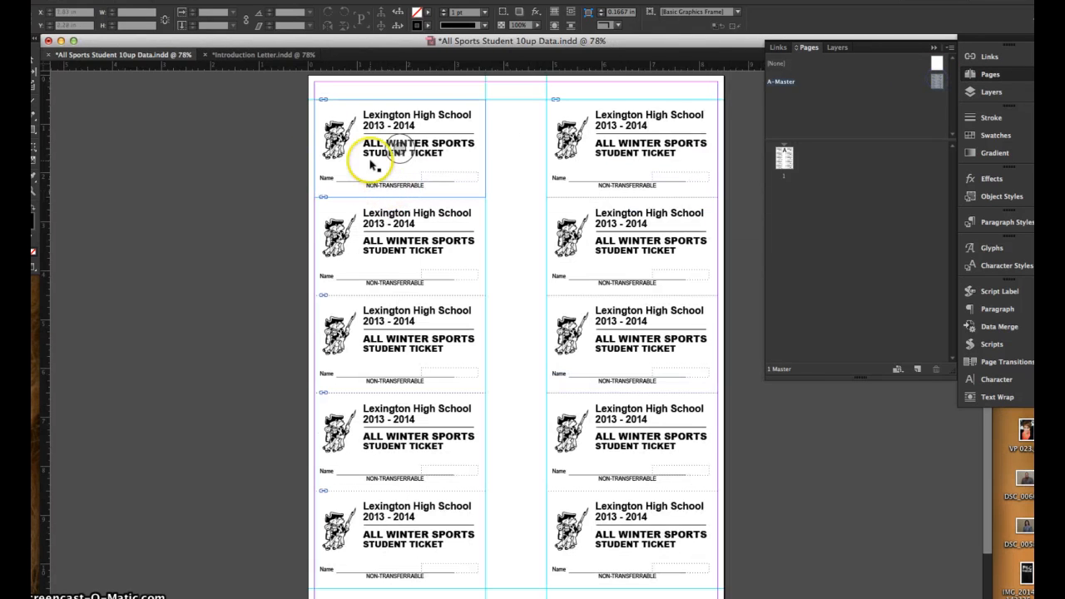
{"action": "left_click", "coordinate": [449, 178]}
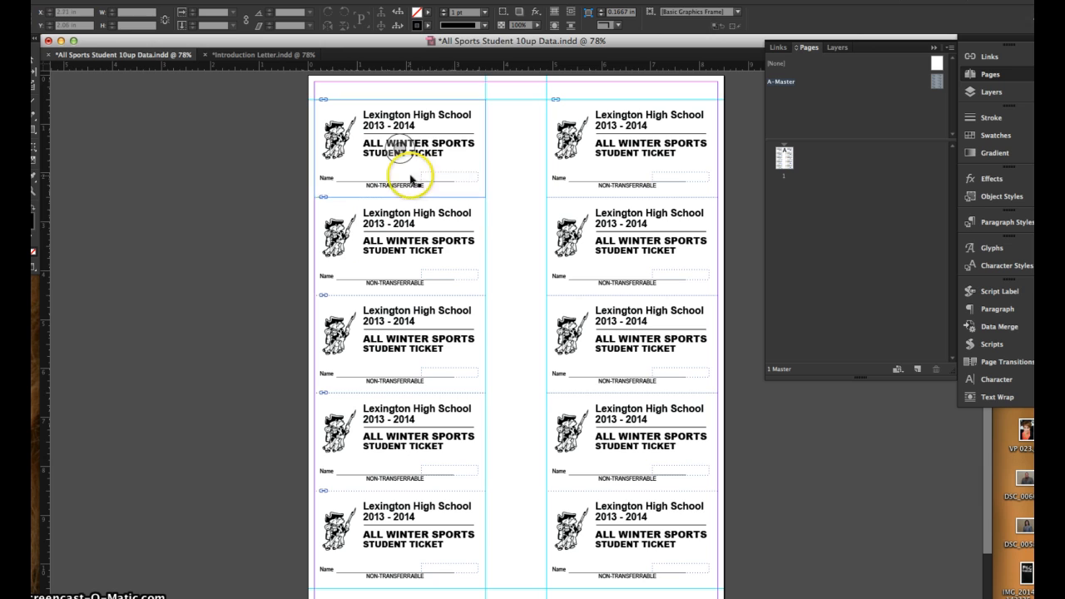
{"action": "left_click_drag", "start_coordinate": [450, 178], "coordinate": [680, 177]}
{"action": "left_click_drag", "start_coordinate": [466, 270], "coordinate": [675, 273]}
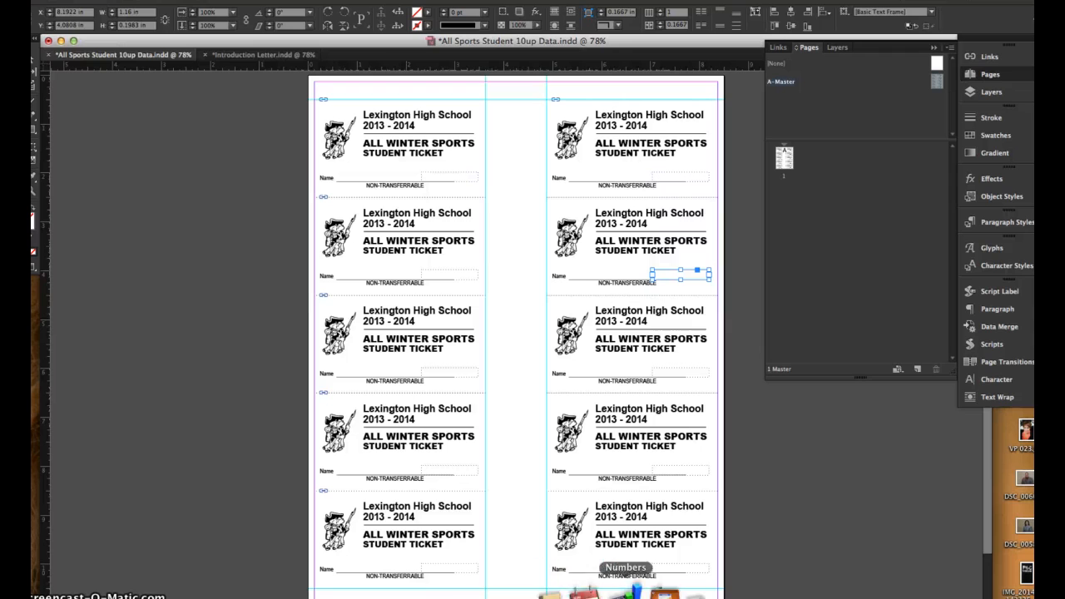
- Switch to Excel and open 10 up 100 Numbers.csv from the Tickets Template folder, bringing its window fully into view
{"action": "left_click", "coordinate": [794, 592]}
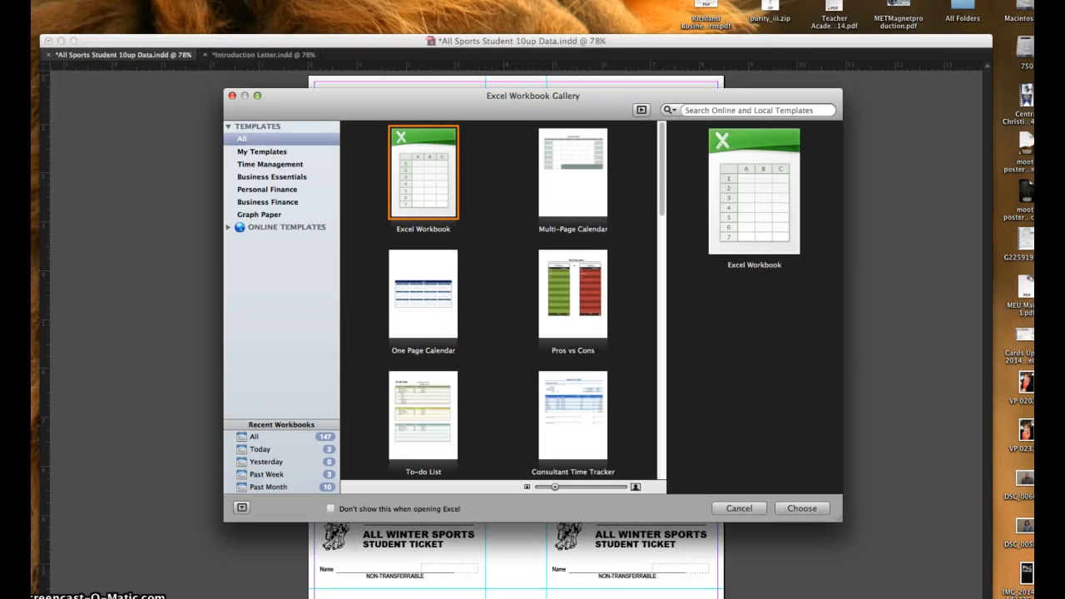
{"action": "left_click", "coordinate": [79, 1]}
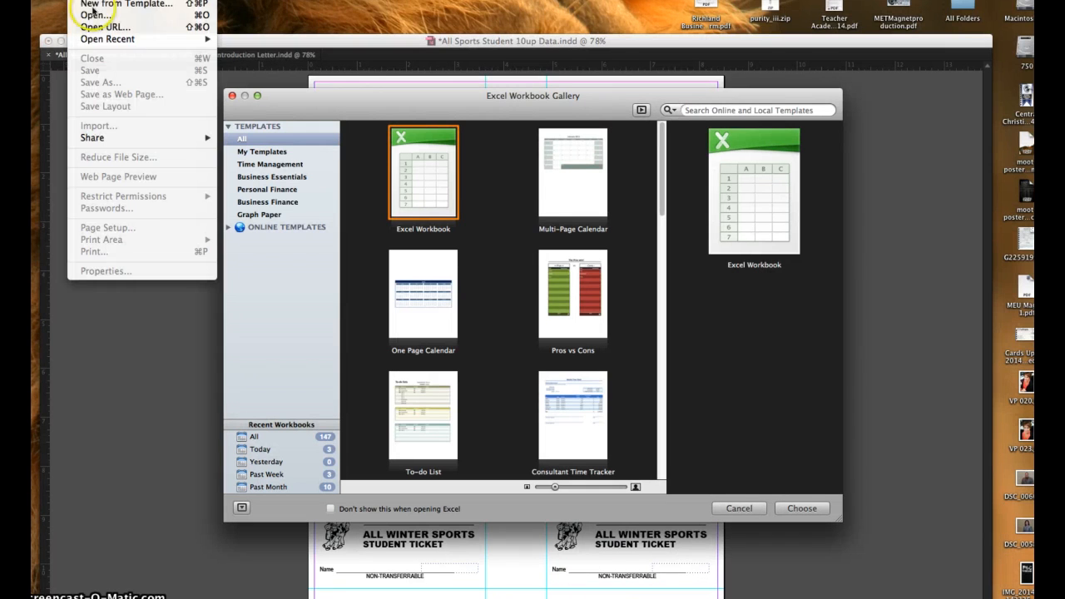
{"action": "mouse_move", "coordinate": [106, 44]}
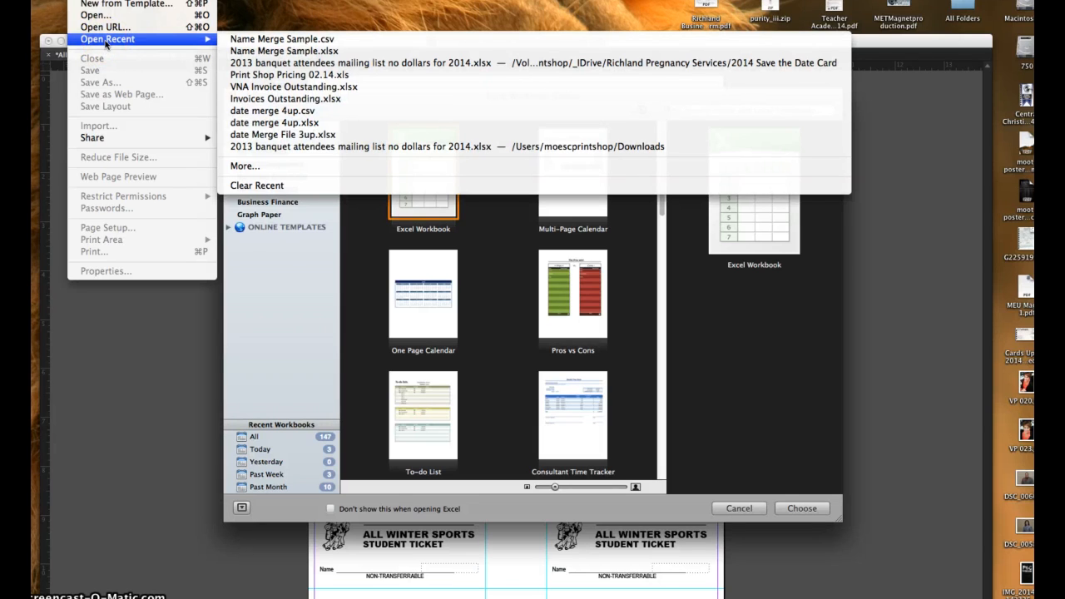
{"action": "left_click", "coordinate": [125, 17]}
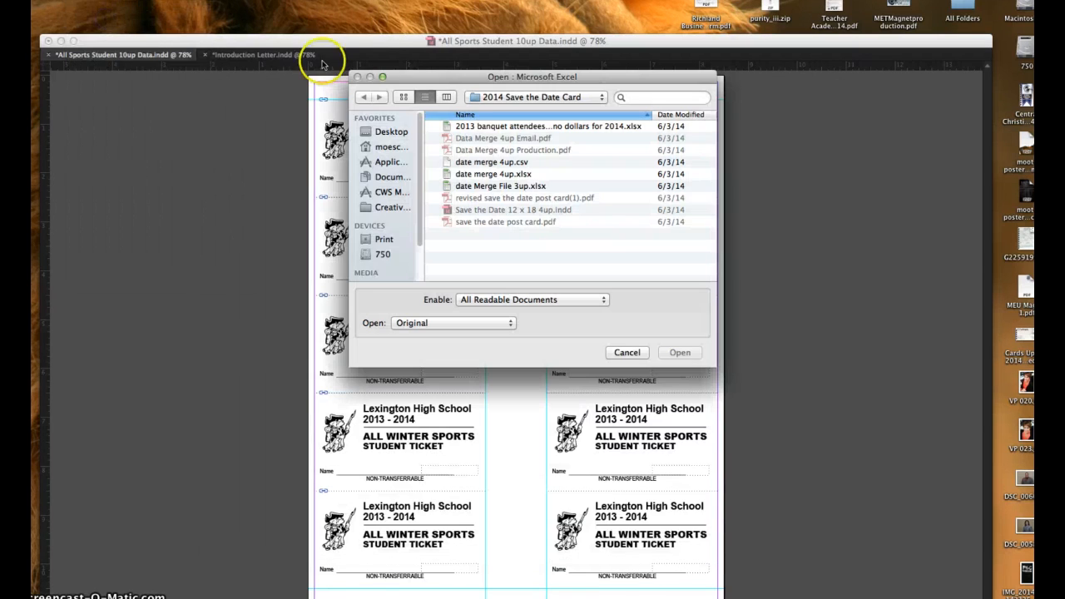
{"action": "left_click", "coordinate": [523, 97]}
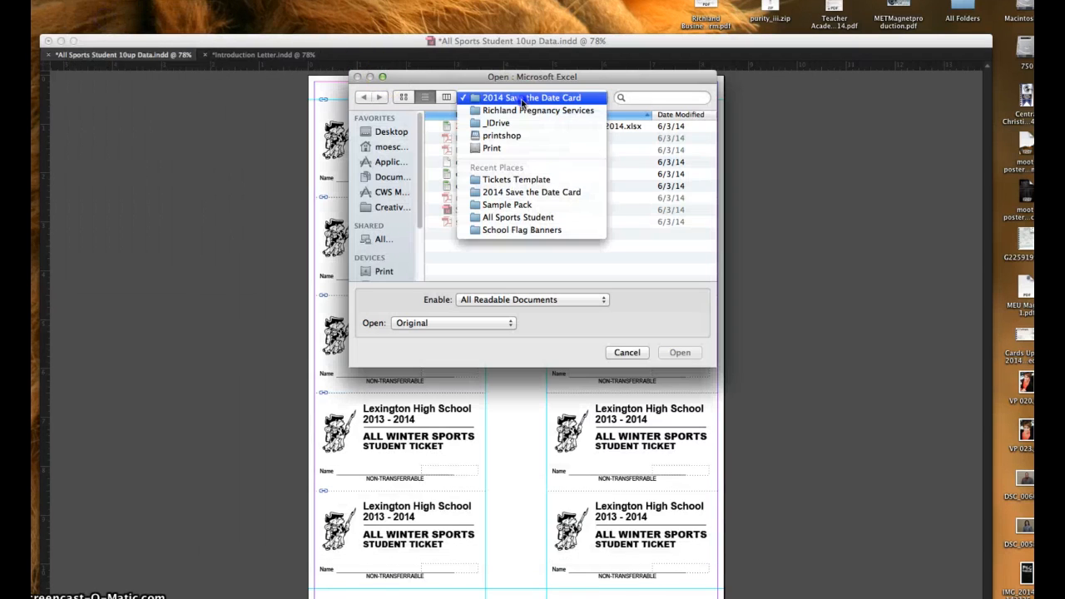
{"action": "left_click", "coordinate": [517, 179]}
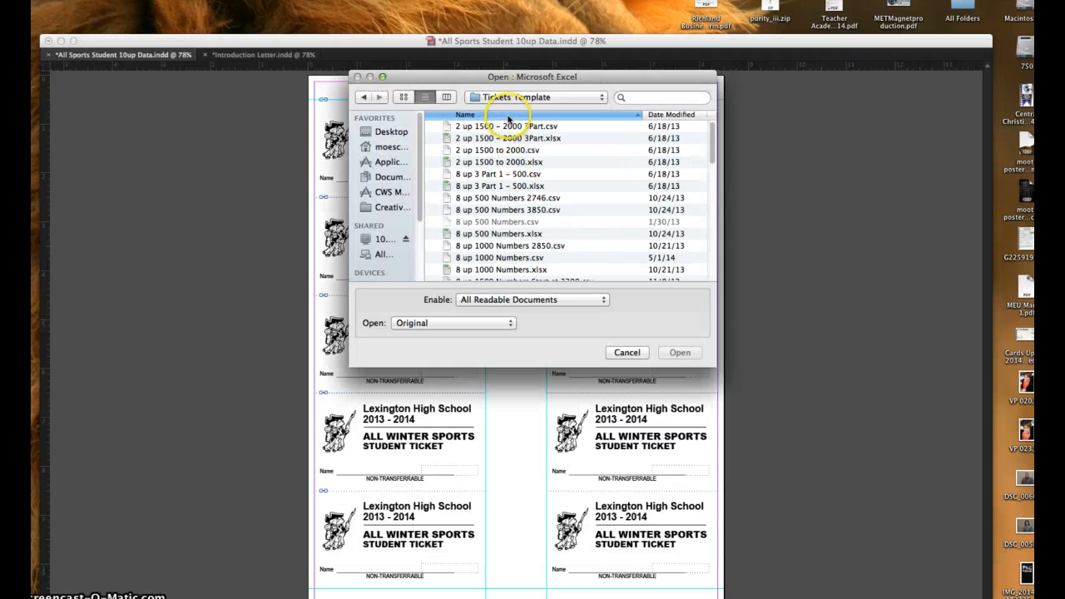
{"action": "scroll", "coordinate": [503, 175], "scroll_direction": "down", "scroll_amount": 5}
{"action": "scroll", "coordinate": [503, 179], "scroll_direction": "down", "scroll_amount": 5}
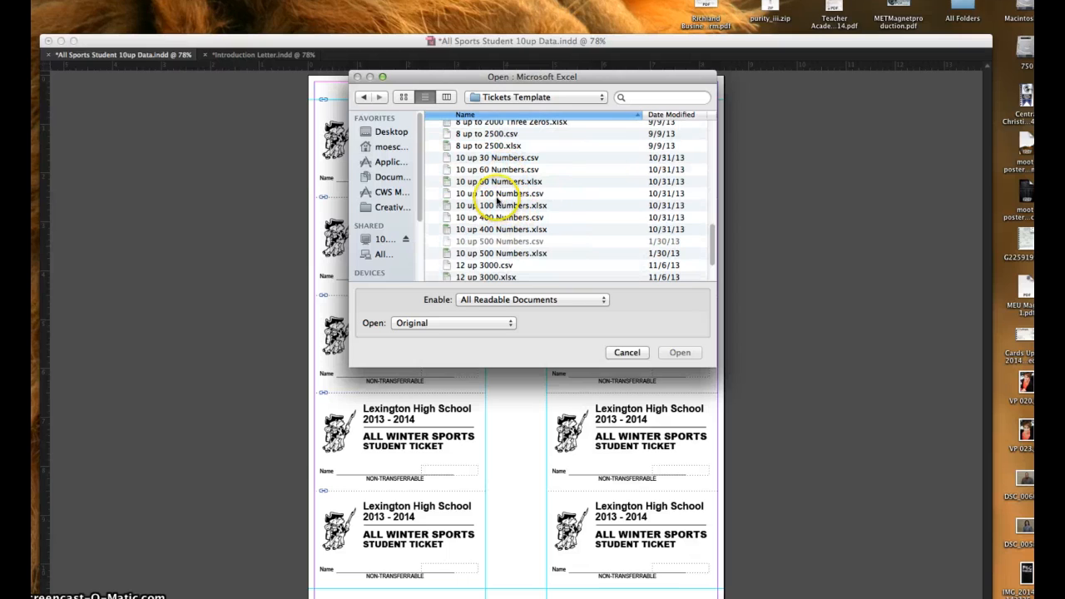
{"action": "left_click", "coordinate": [495, 194]}
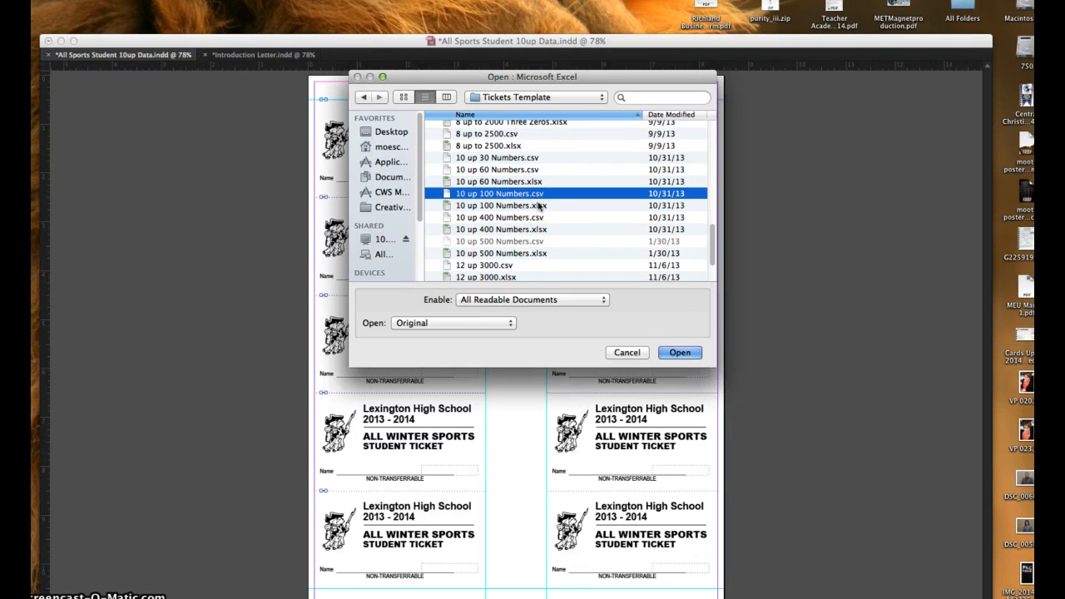
{"action": "left_click", "coordinate": [685, 353]}
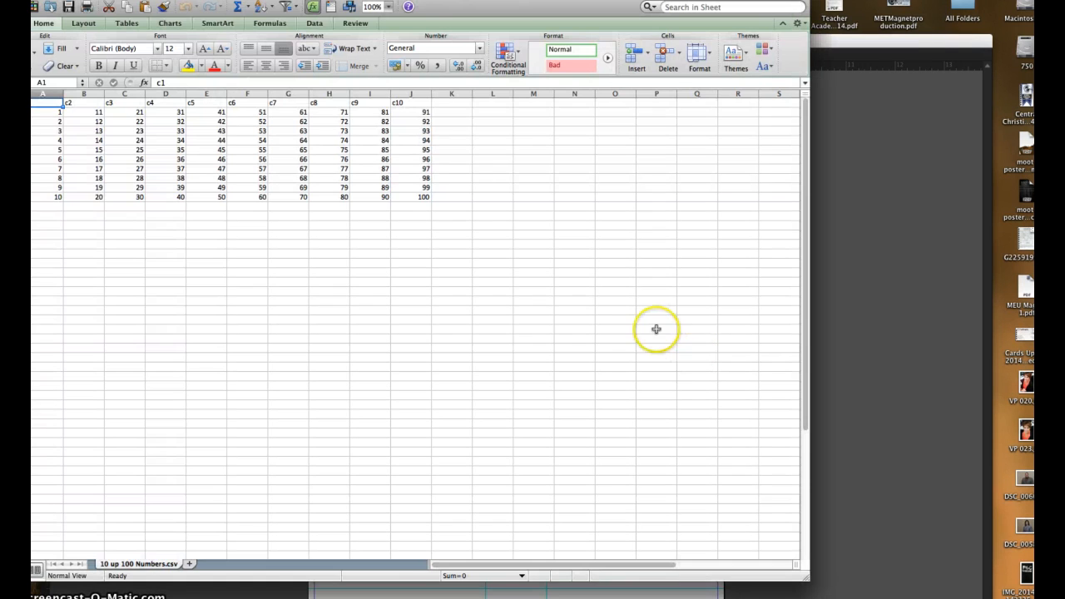
{"action": "left_click_drag", "start_coordinate": [436, 3], "coordinate": [470, 15]}
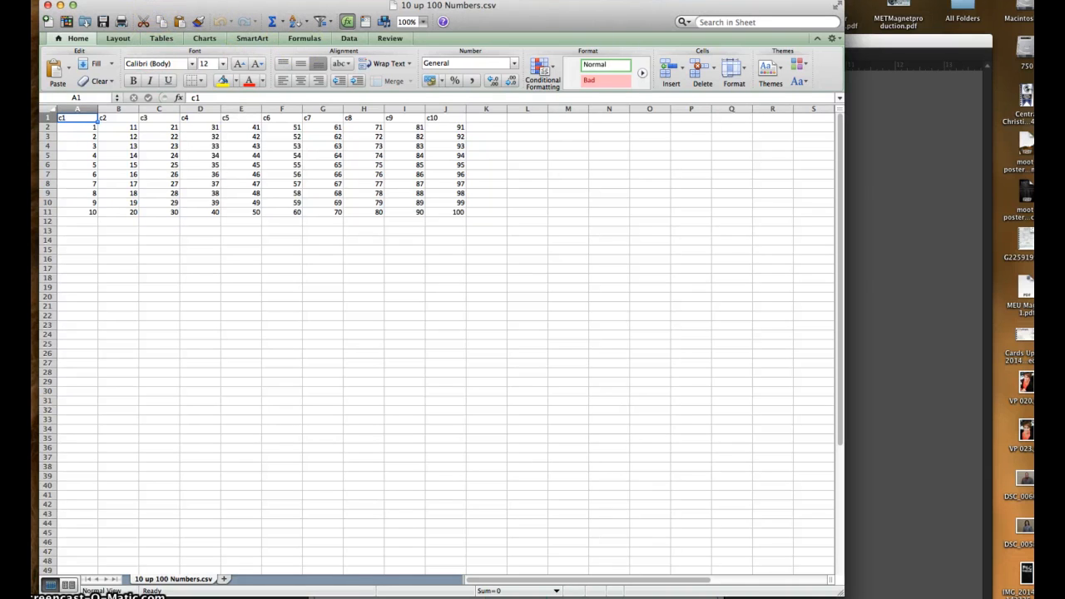
- Review the Windows Comma Separated (.csv) format in the workbook's Save As options without saving
{"action": "left_click", "coordinate": [83, 0]}
{"action": "left_click", "coordinate": [125, 78]}
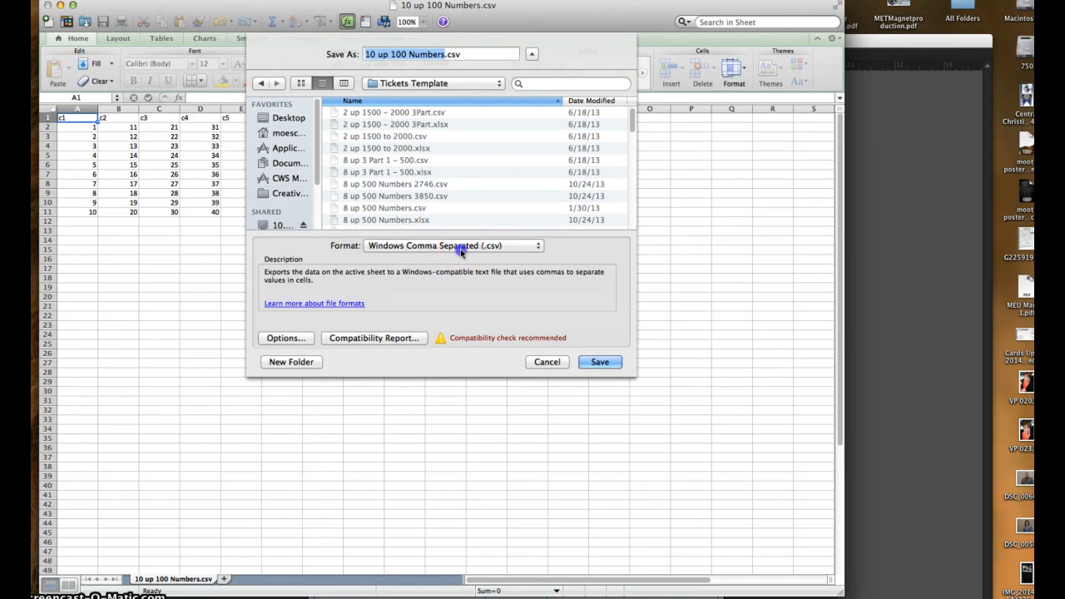
{"action": "left_click", "coordinate": [462, 250]}
{"action": "left_click", "coordinate": [555, 247]}
{"action": "left_click", "coordinate": [548, 362]}
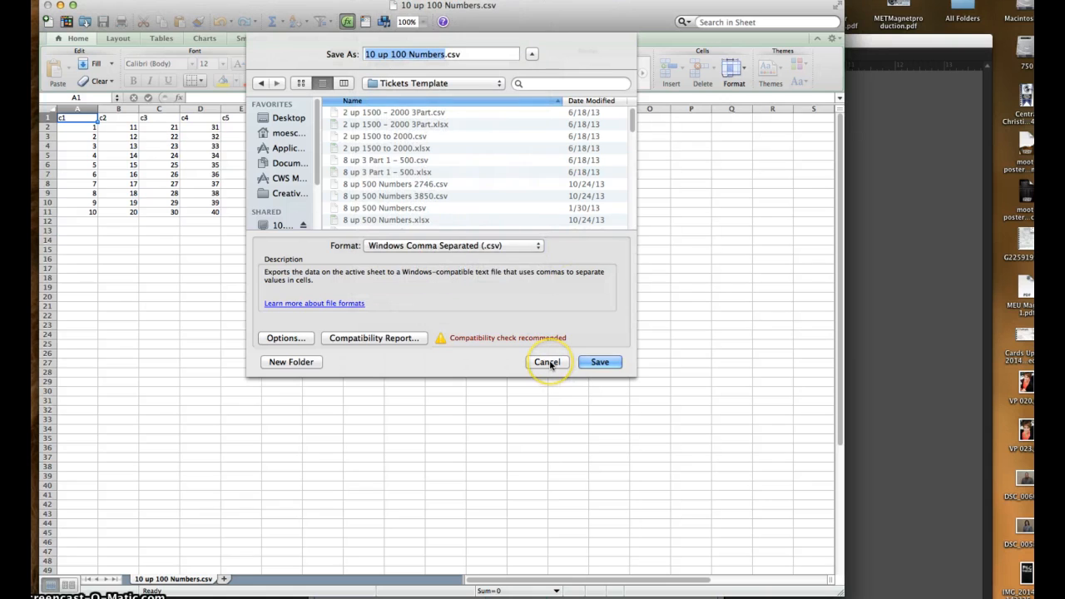
- Close the numbers workbook and switch back to the All Sports Student 10up Data document in InDesign
{"action": "left_click", "coordinate": [48, 5]}
{"action": "left_click", "coordinate": [200, 219]}
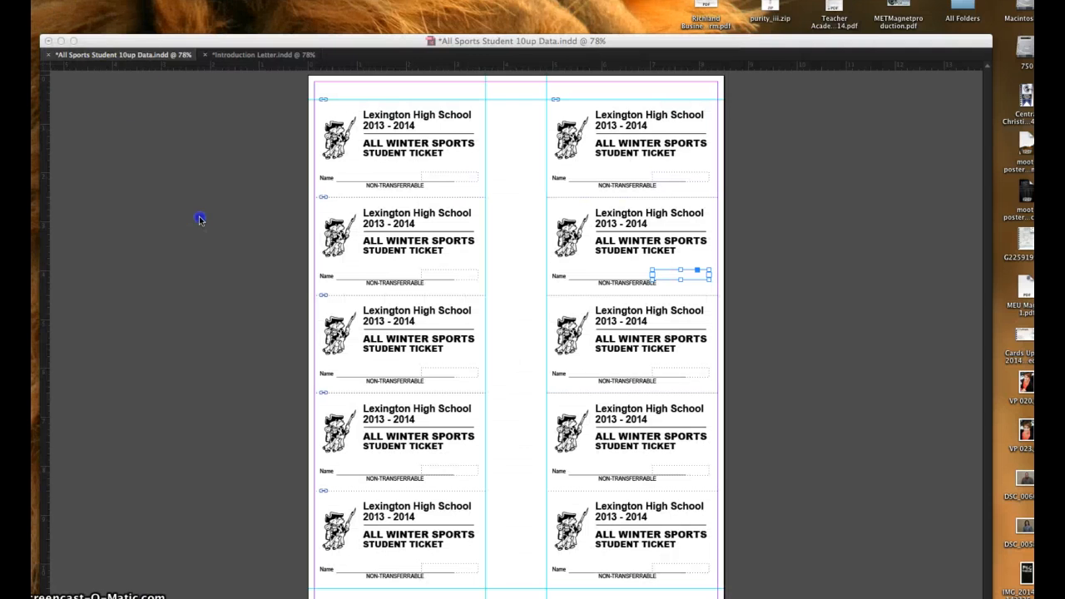
{"action": "left_click", "coordinate": [293, 214]}
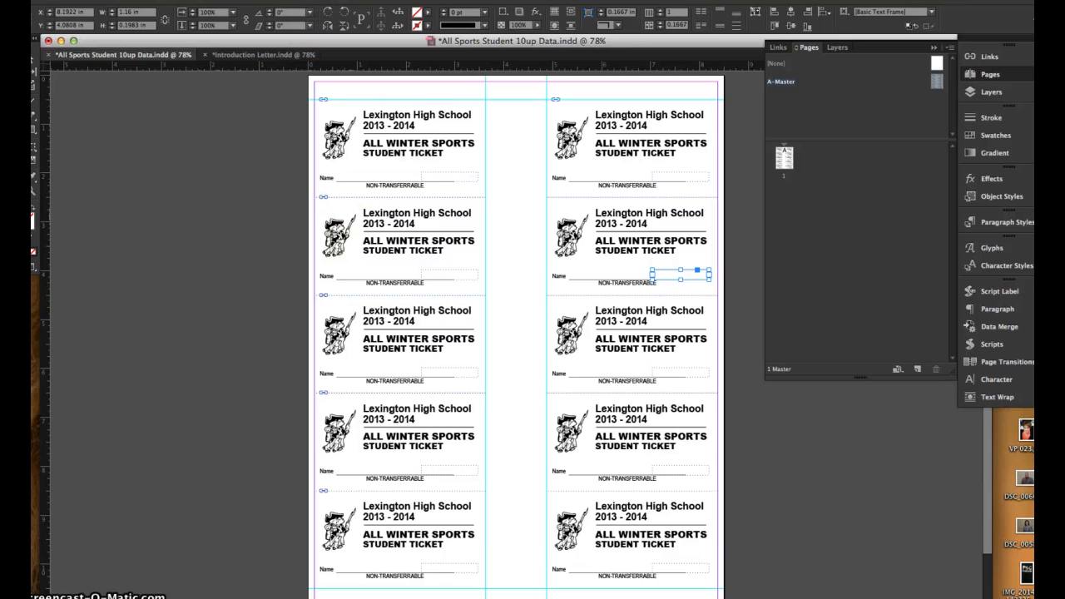
- Show the Data Merge utility and select 10 up 100 Numbers.csv as the document's data source
{"action": "left_click", "coordinate": [341, 0]}
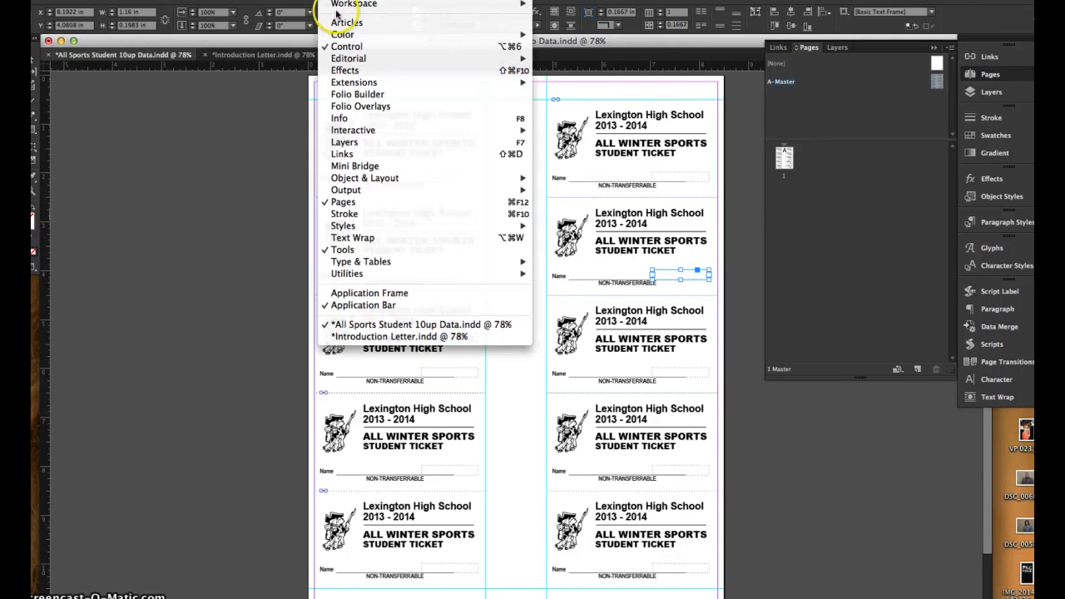
{"action": "mouse_move", "coordinate": [362, 276]}
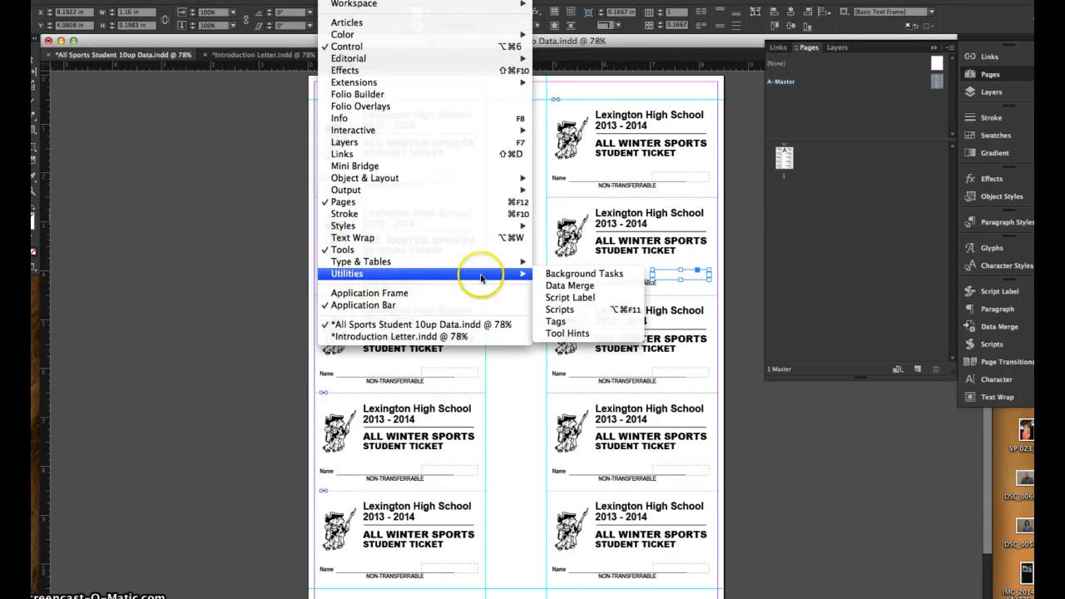
{"action": "left_click", "coordinate": [585, 286]}
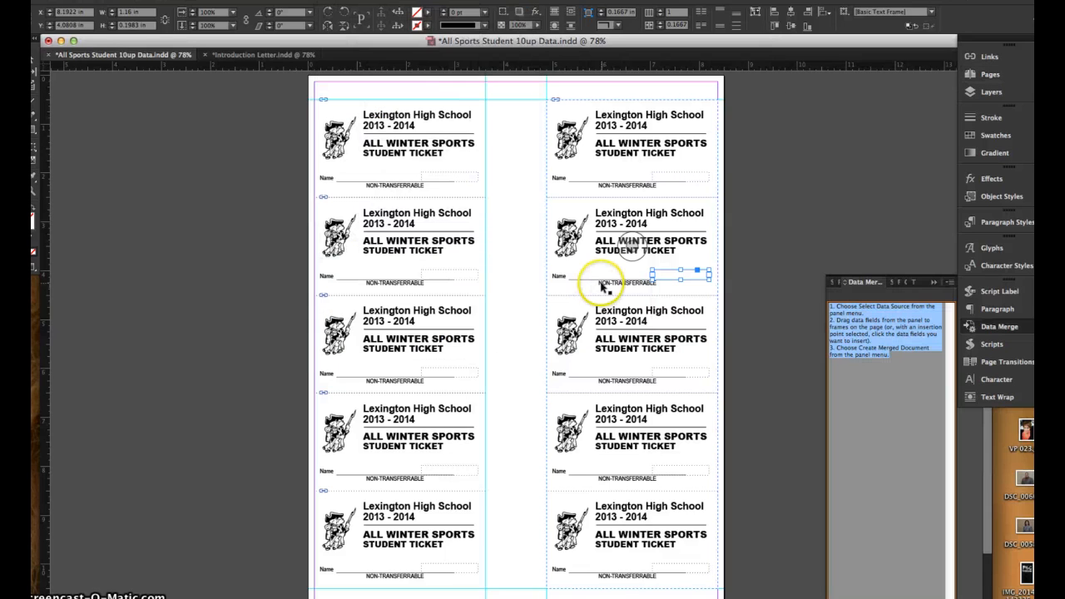
{"action": "left_click", "coordinate": [889, 315]}
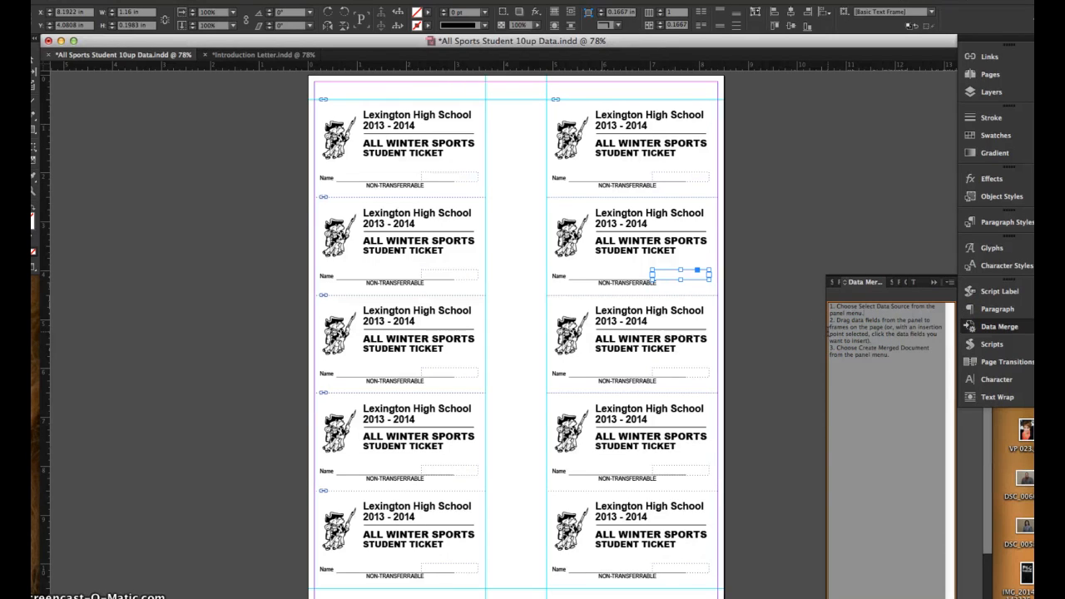
{"action": "left_click", "coordinate": [949, 287]}
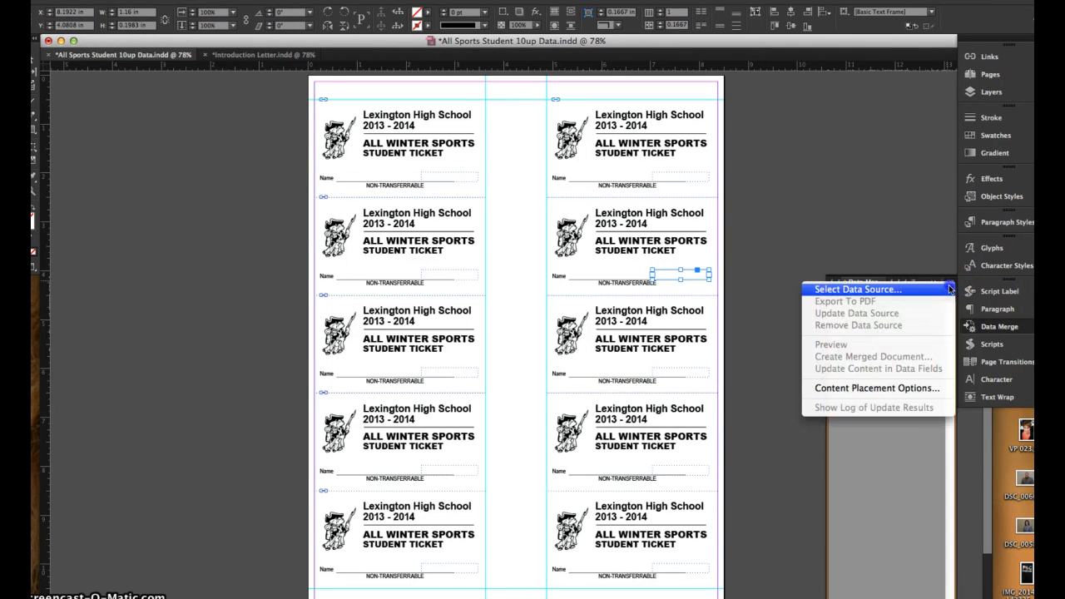
{"action": "left_click", "coordinate": [887, 290]}
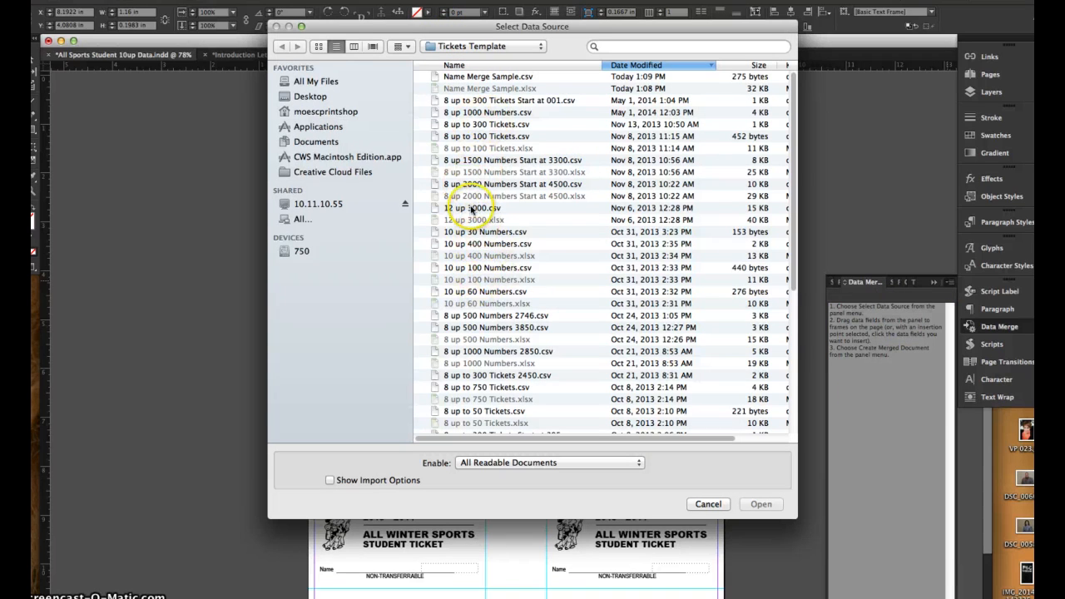
{"action": "left_click", "coordinate": [476, 268]}
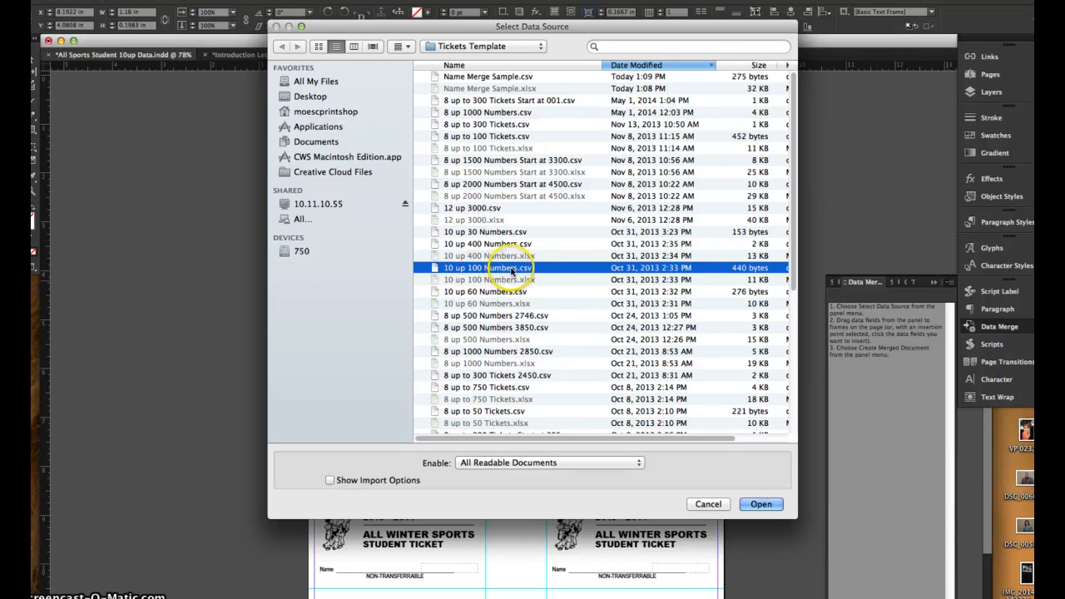
{"action": "left_click", "coordinate": [761, 504]}
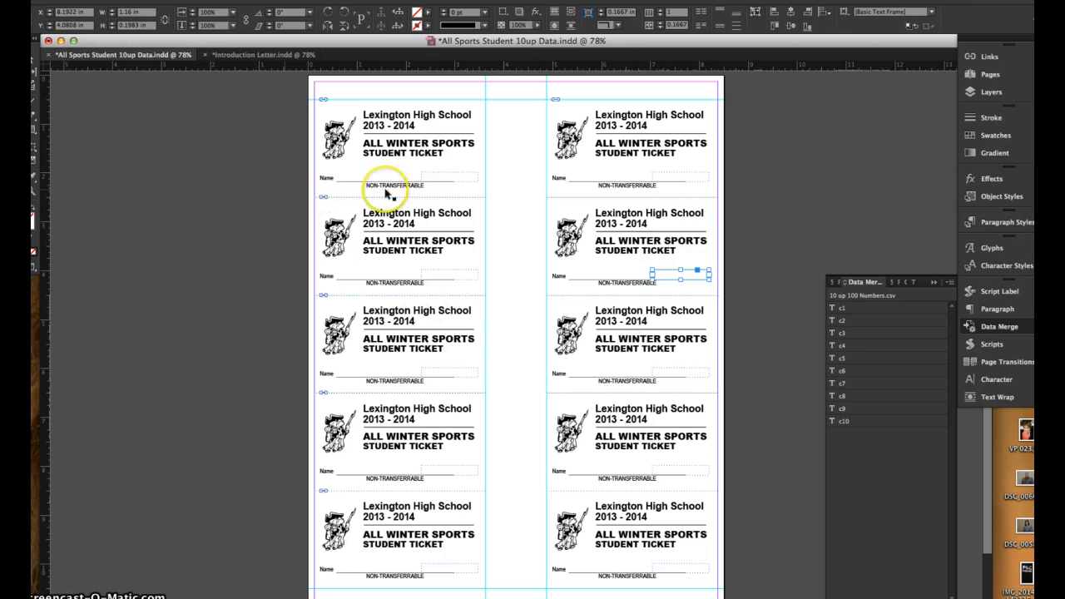
- Insert data fields c1 through c4 into the number frames of the four tickets in the first two rows
{"action": "double_click", "coordinate": [432, 175]}
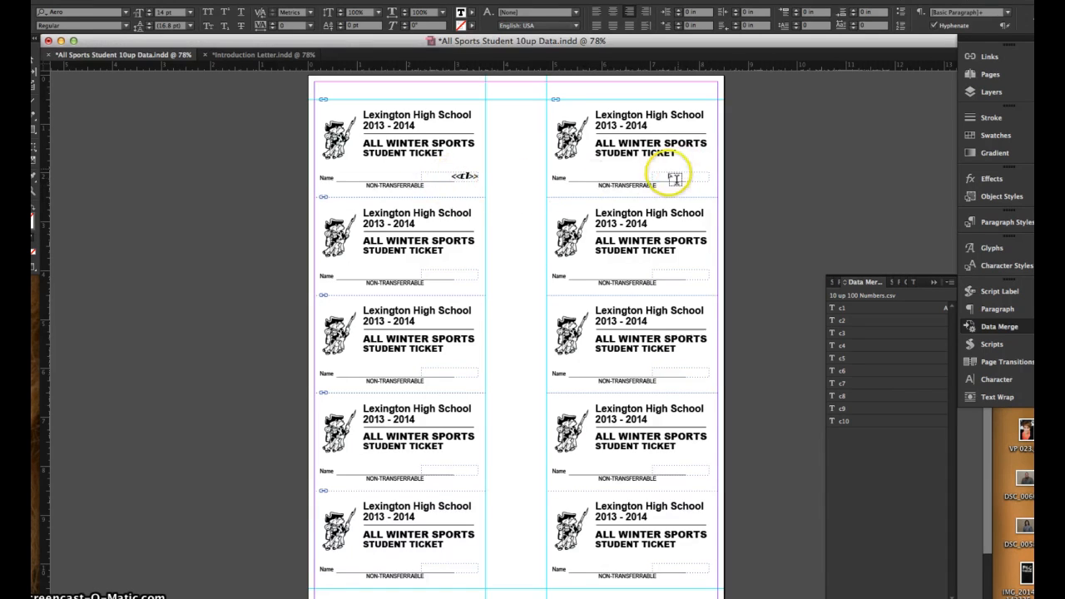
{"action": "left_click", "coordinate": [672, 174]}
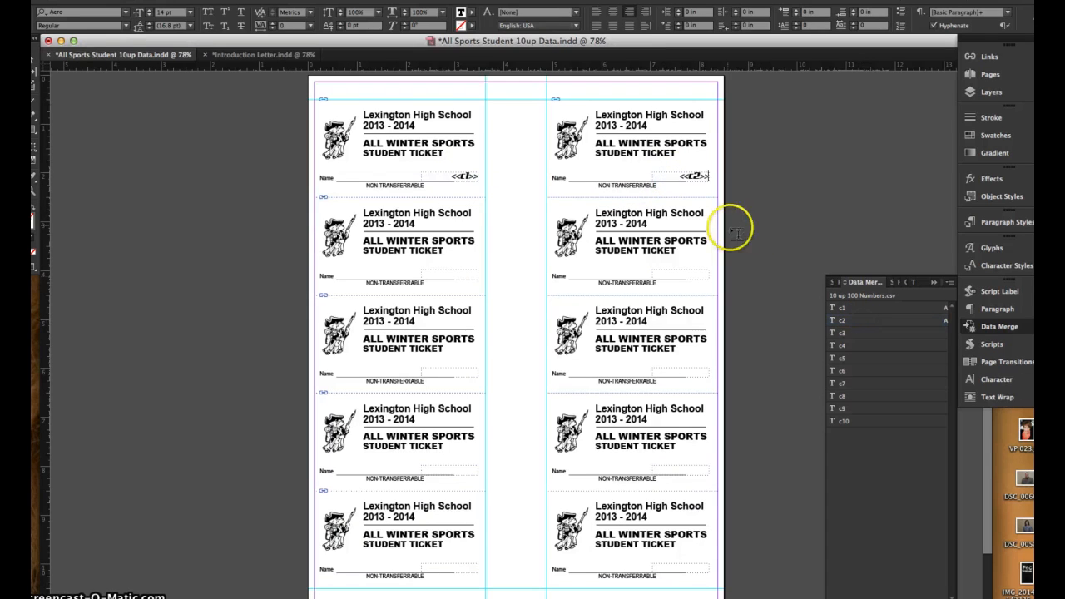
{"action": "left_click", "coordinate": [463, 275]}
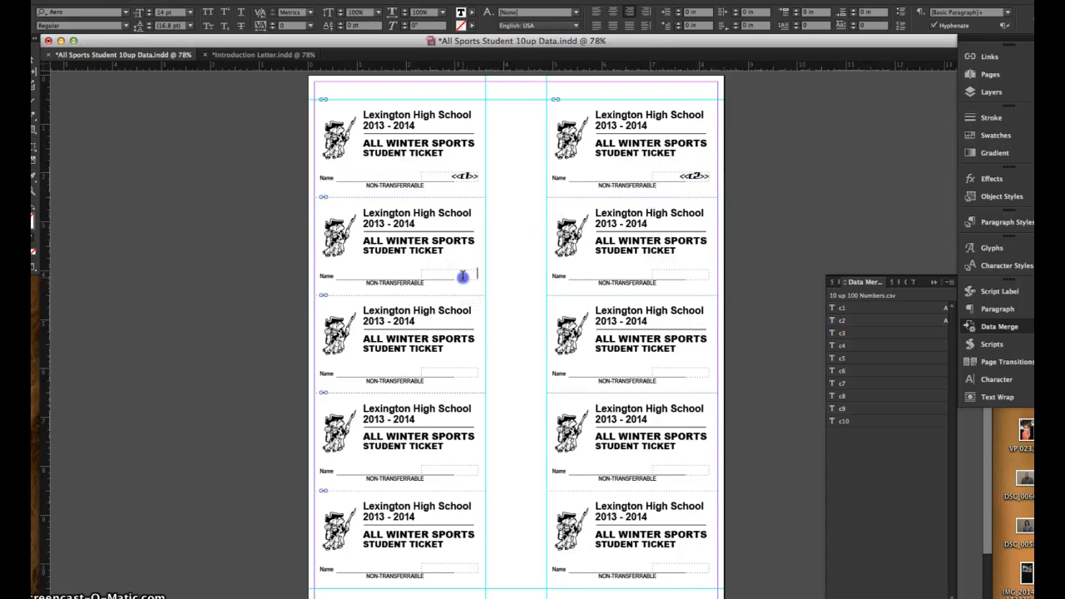
{"action": "left_click", "coordinate": [851, 333]}
{"action": "left_click", "coordinate": [684, 278]}
{"action": "left_click", "coordinate": [845, 346]}
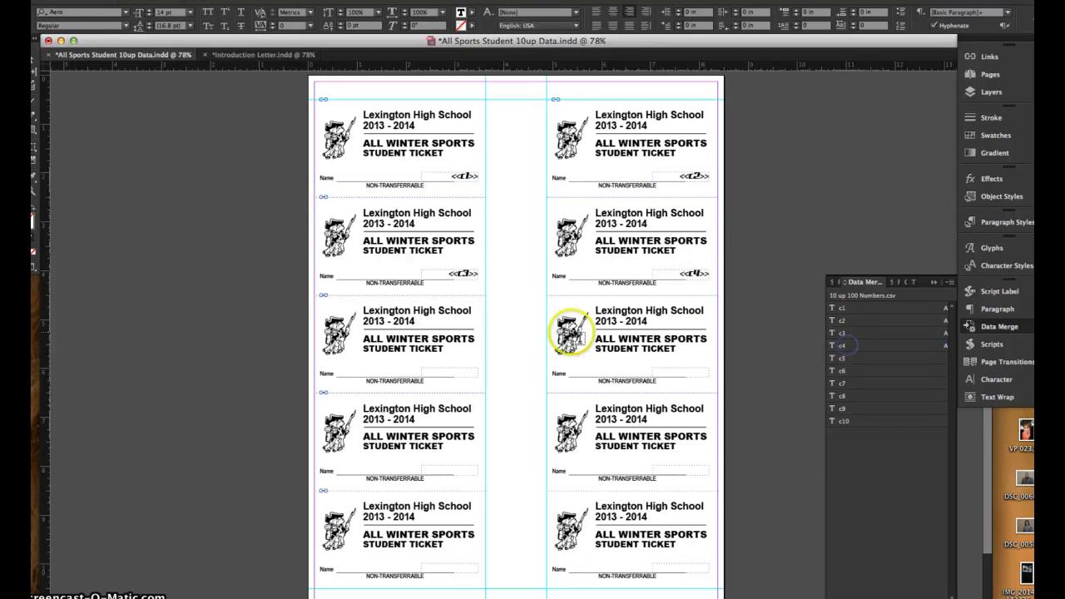
- Insert data fields c5 through c8 into the number frames of the tickets in the third and fourth rows
{"action": "left_click", "coordinate": [462, 372]}
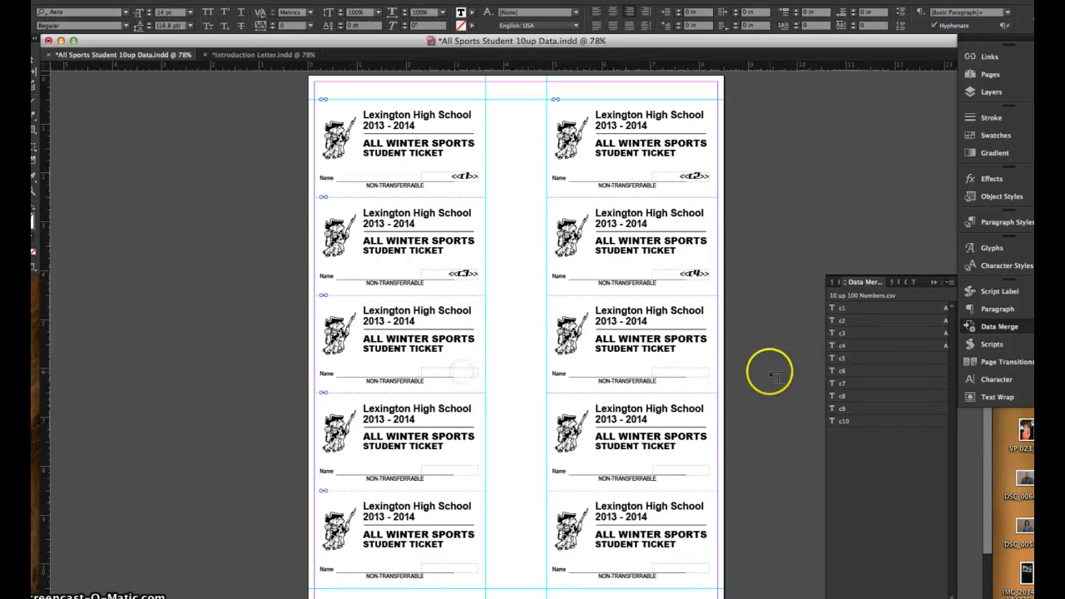
{"action": "left_click", "coordinate": [853, 358]}
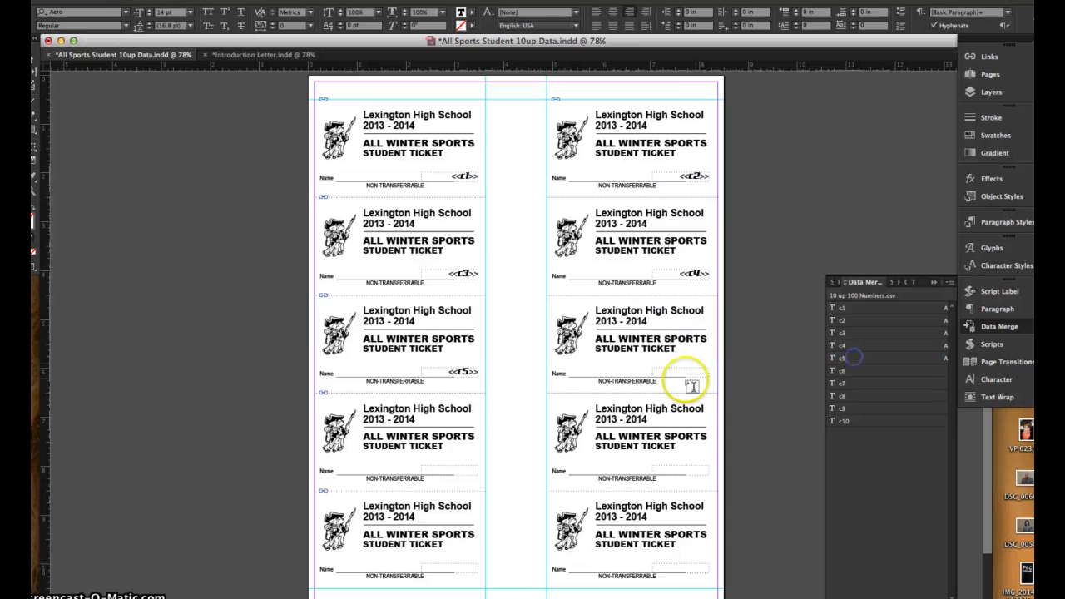
{"action": "left_click", "coordinate": [675, 368]}
{"action": "left_click", "coordinate": [835, 372]}
{"action": "left_click", "coordinate": [461, 472]}
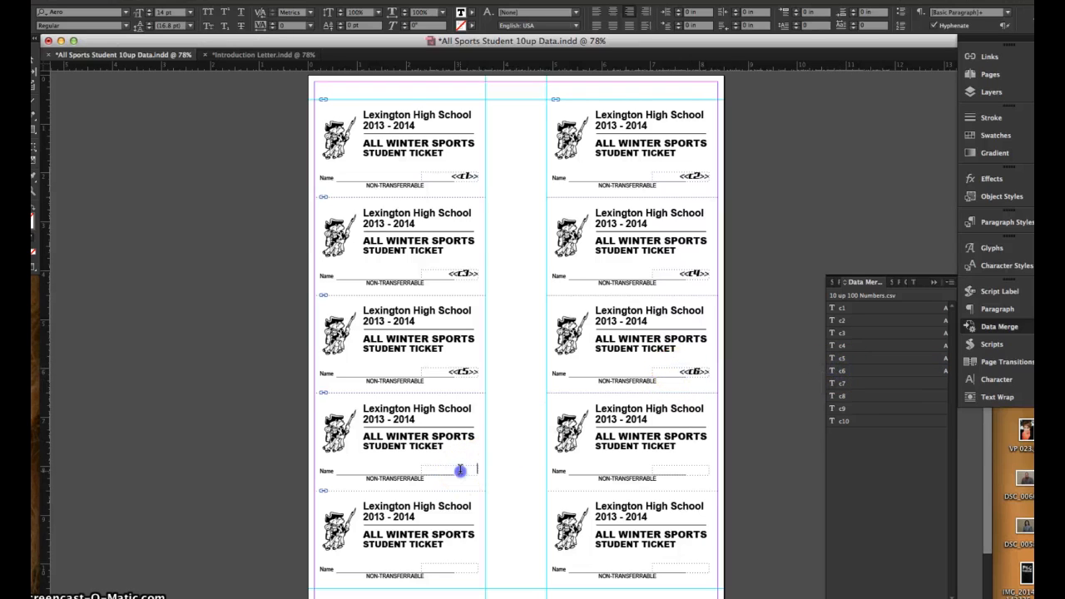
{"action": "left_click", "coordinate": [850, 397]}
{"action": "left_click_drag", "start_coordinate": [448, 470], "coordinate": [483, 471]}
{"action": "left_click", "coordinate": [846, 383]}
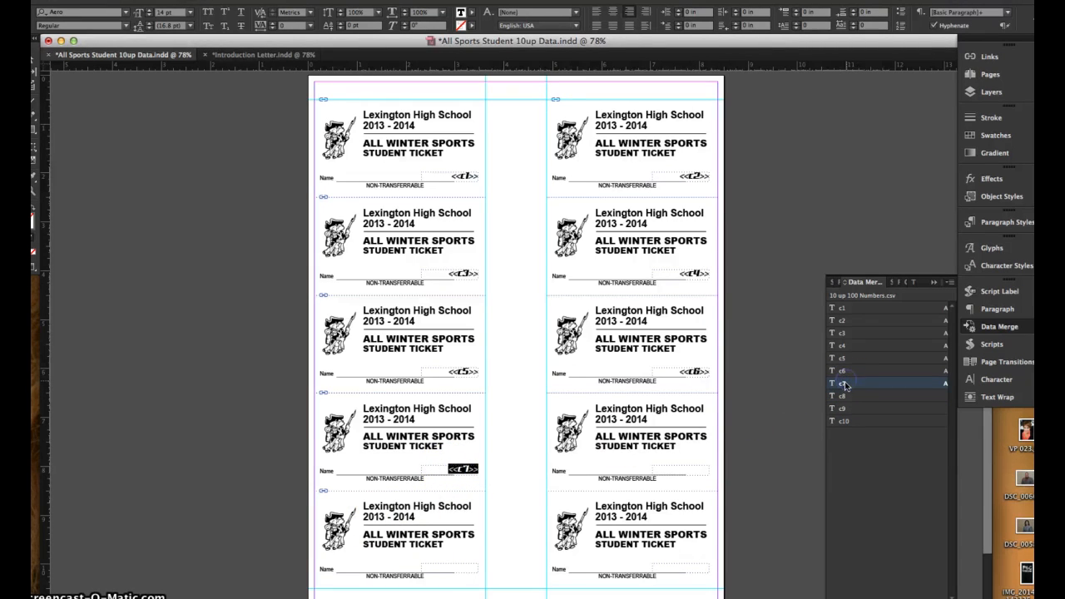
{"action": "left_click", "coordinate": [670, 470]}
{"action": "left_click", "coordinate": [857, 401]}
- Insert data fields c9 and c10 into the number frames of the two tickets in the last row
{"action": "left_click", "coordinate": [459, 563]}
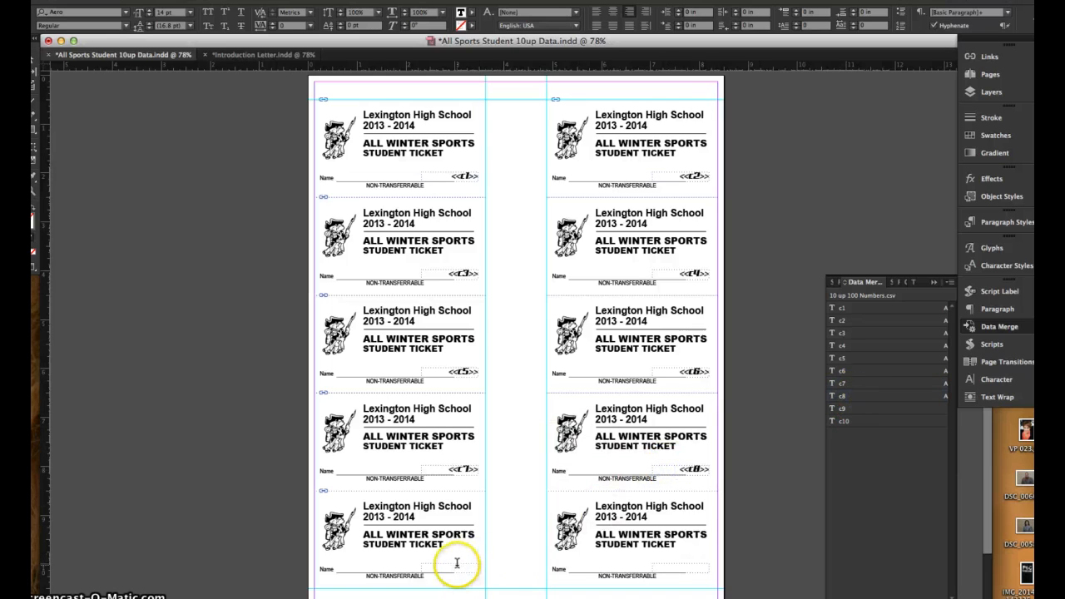
{"action": "left_click", "coordinate": [849, 418]}
{"action": "left_click", "coordinate": [844, 409]}
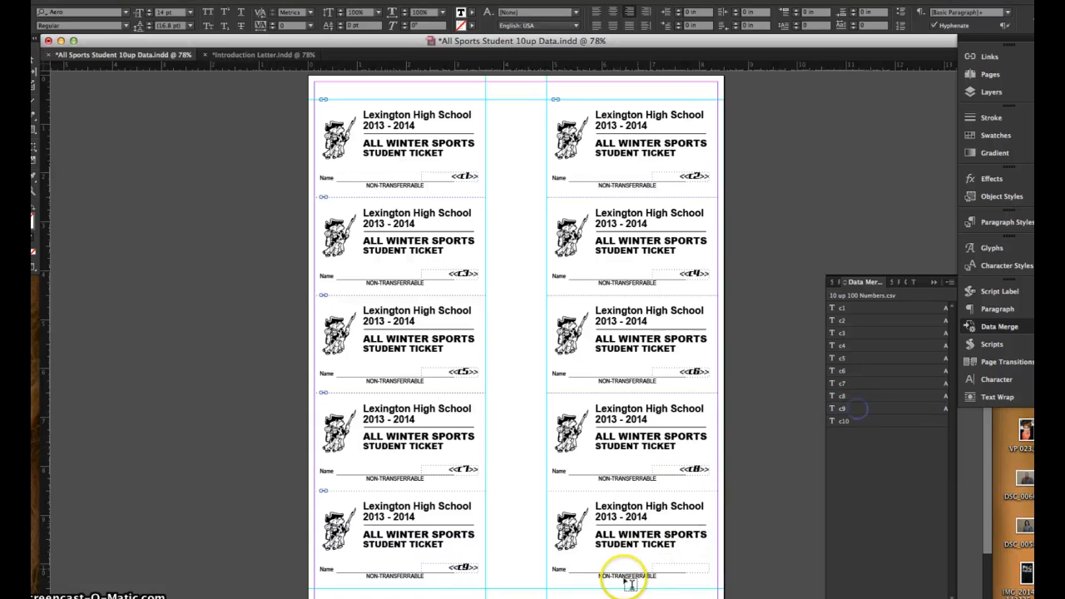
{"action": "left_click", "coordinate": [856, 423]}
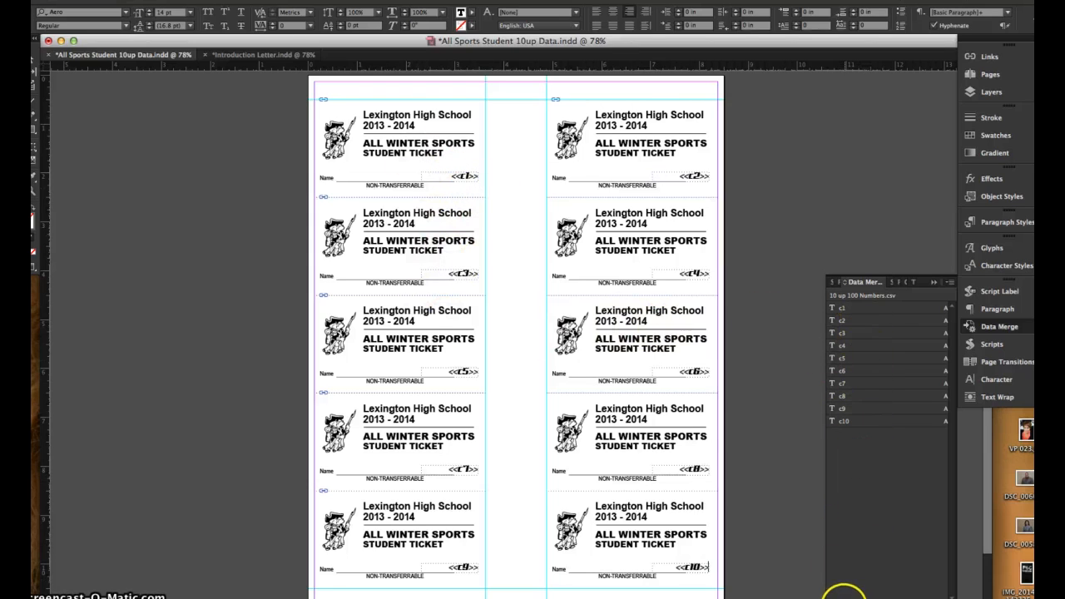
- Inspect page 1 and the A-Master page to check that the merge fields sit on the master
{"action": "left_click", "coordinate": [837, 598]}
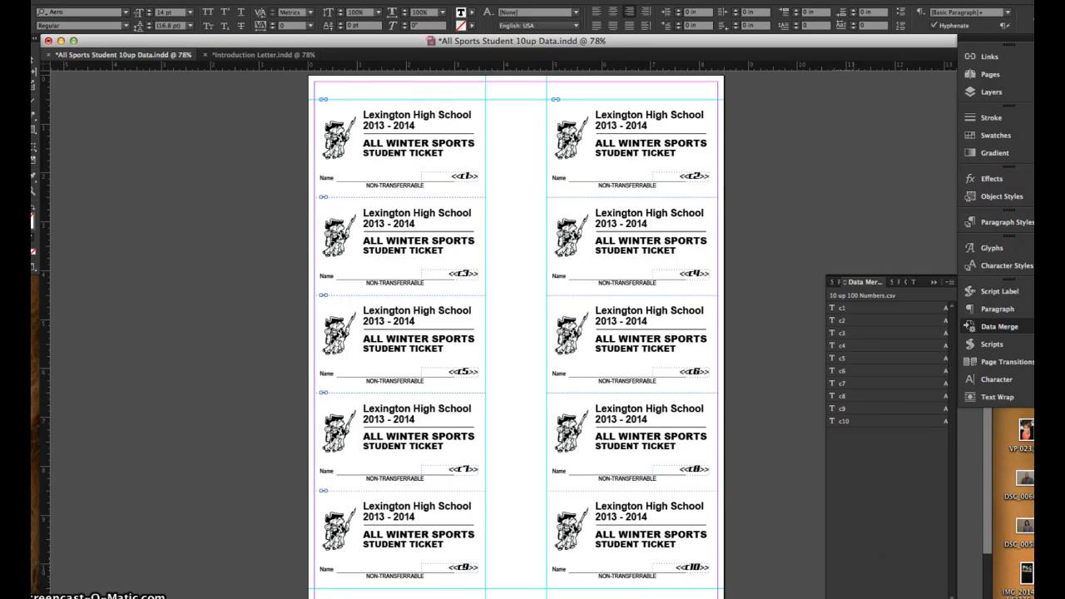
{"action": "left_click", "coordinate": [992, 75]}
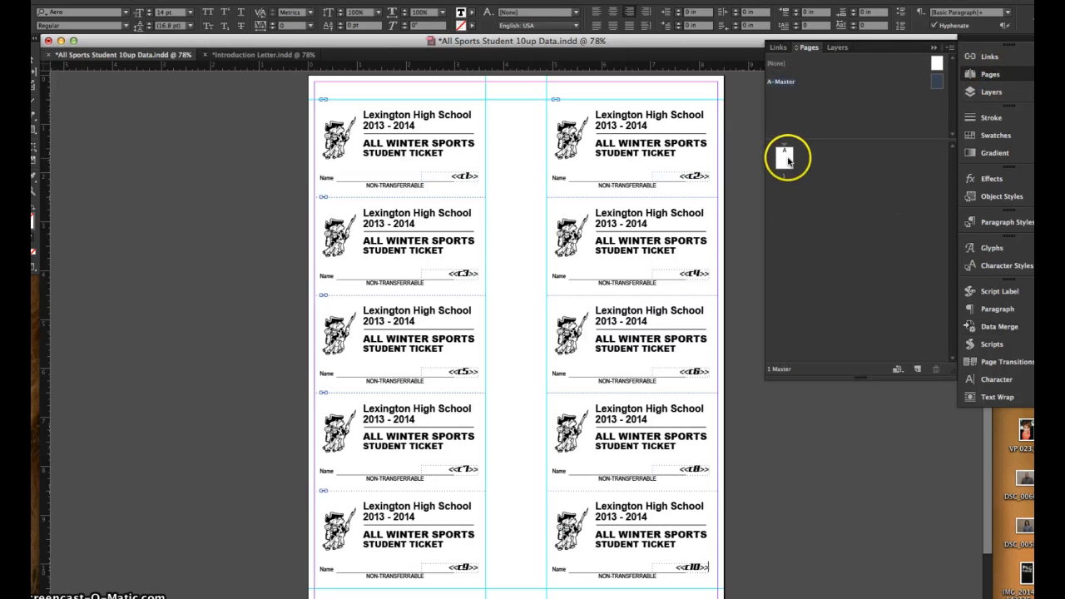
{"action": "left_click", "coordinate": [787, 160]}
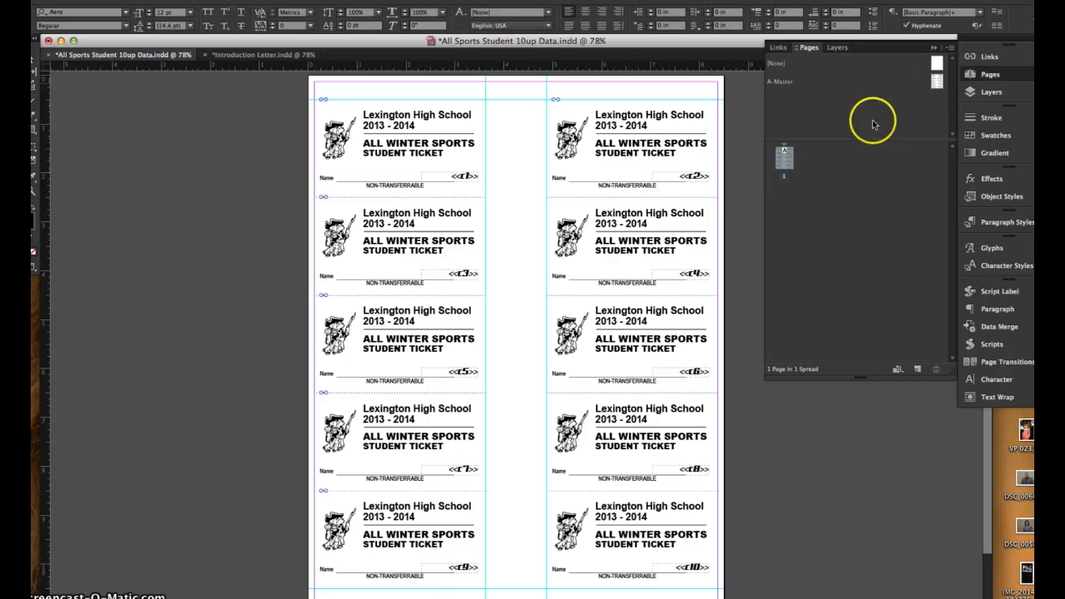
{"action": "left_click", "coordinate": [936, 81]}
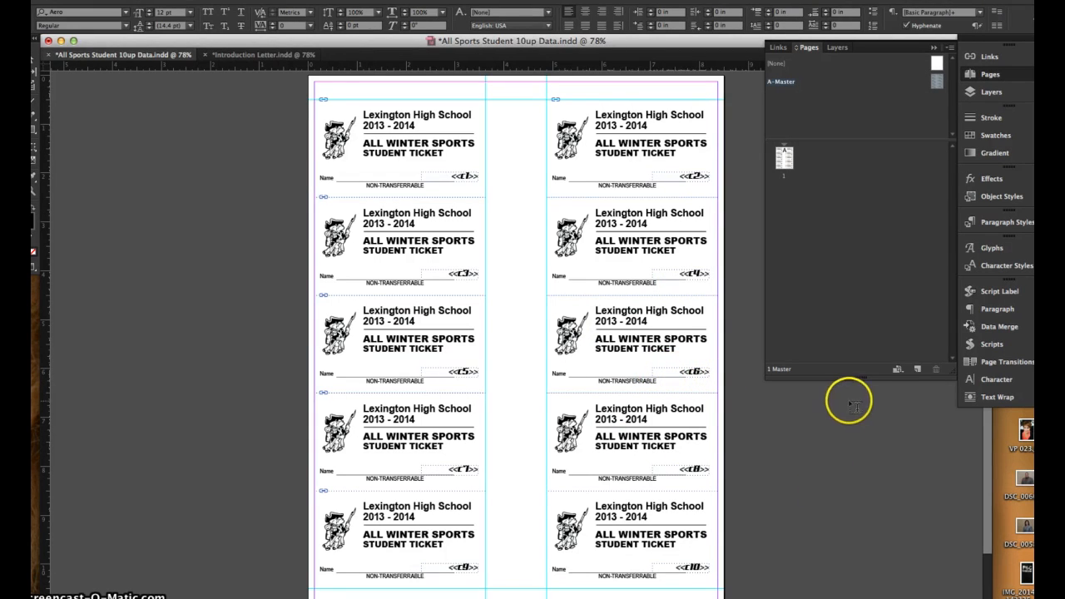
- Create the merged document from All Records with a Single Record per document page, and dismiss the overset text report
{"action": "left_click", "coordinate": [995, 328]}
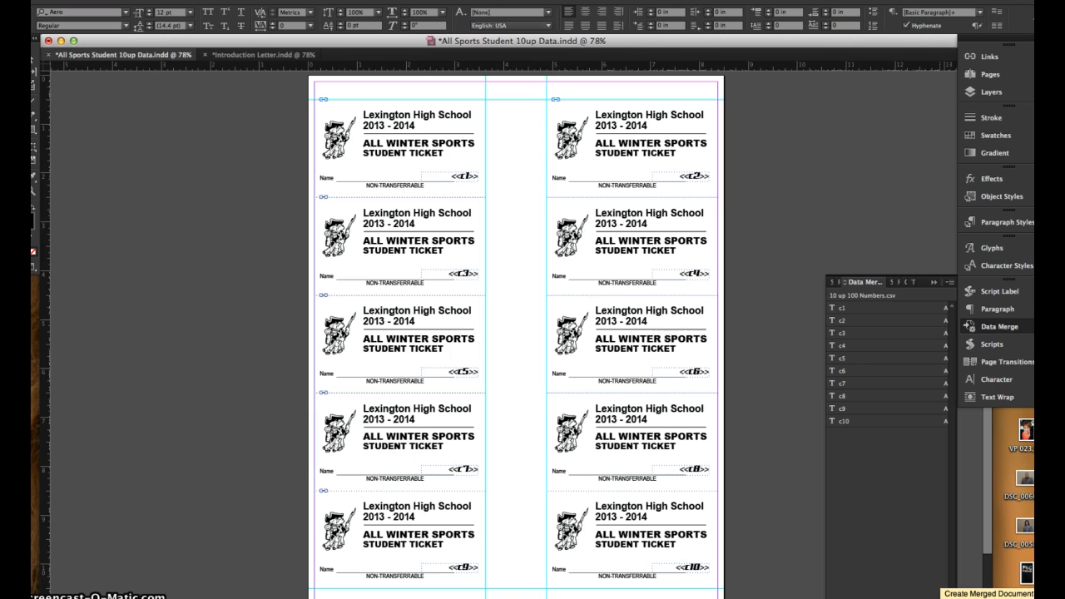
{"action": "left_click", "coordinate": [945, 597]}
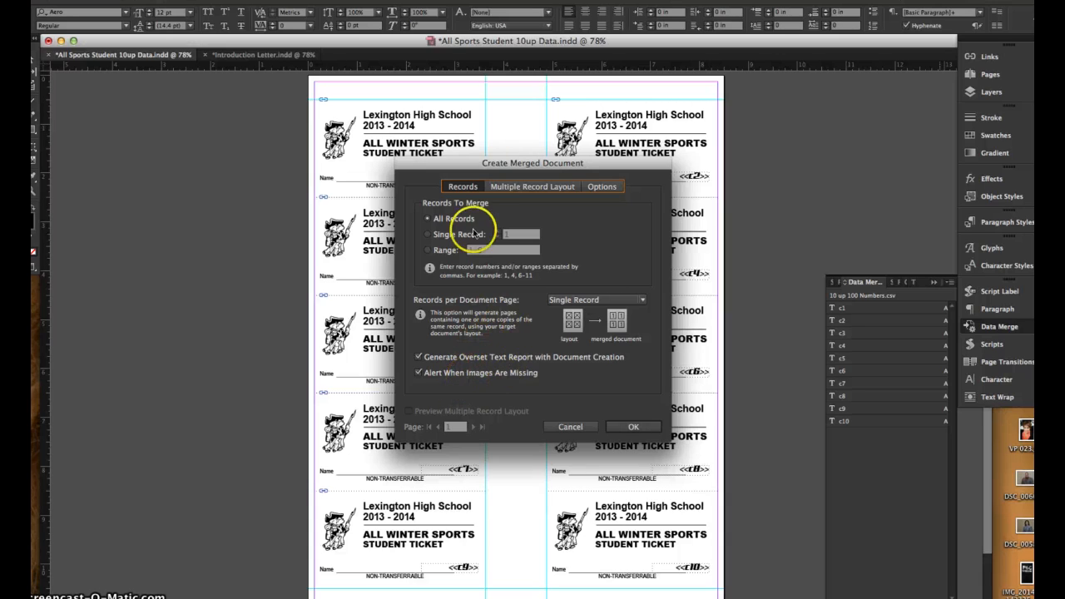
{"action": "left_click", "coordinate": [428, 250]}
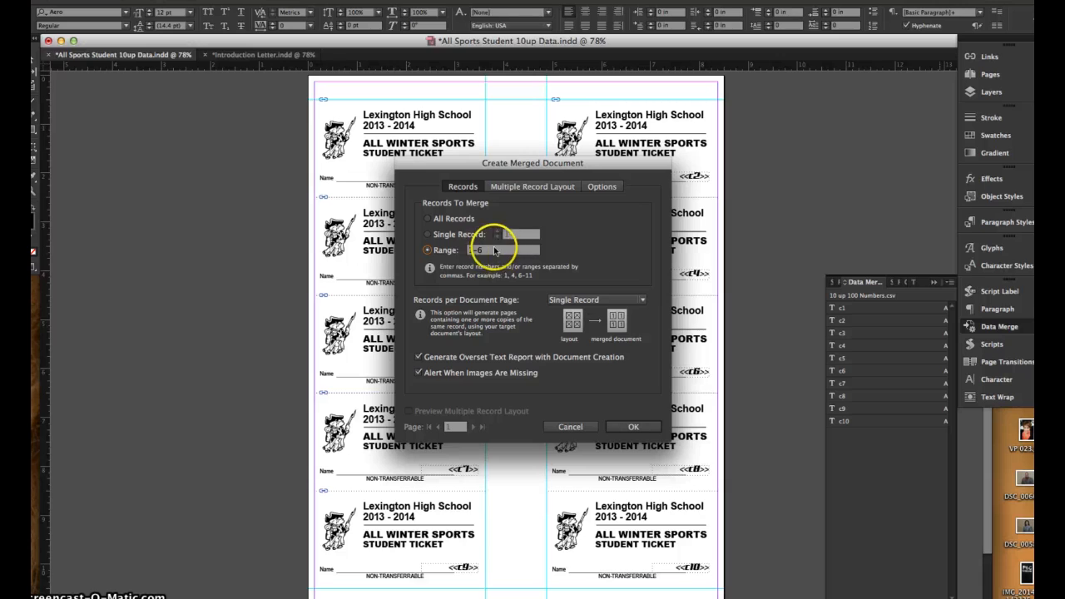
{"action": "left_click", "coordinate": [428, 220]}
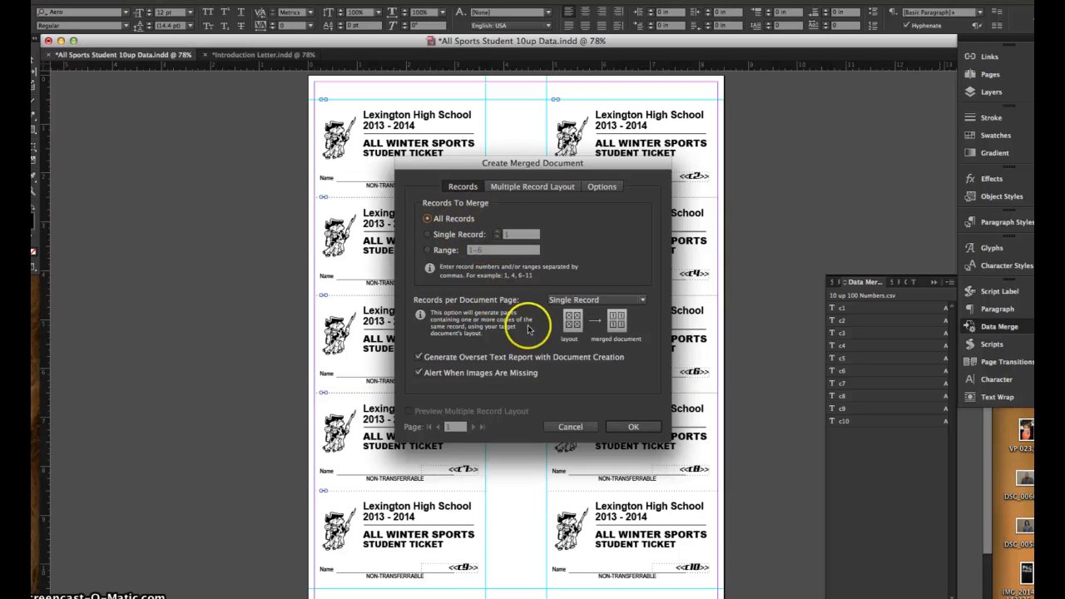
{"action": "left_click", "coordinate": [634, 427]}
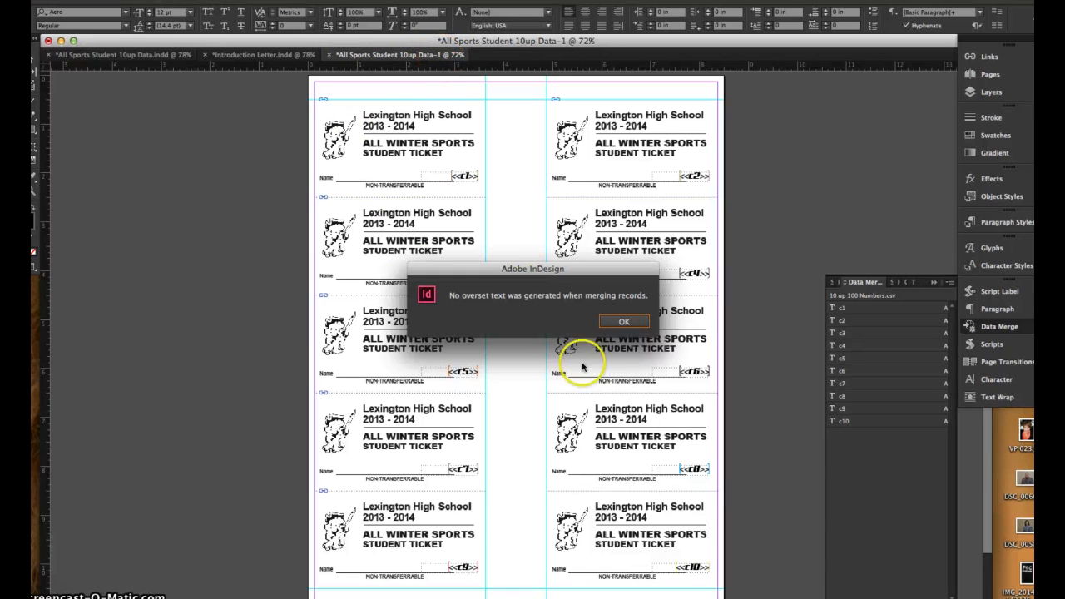
{"action": "left_click", "coordinate": [620, 323]}
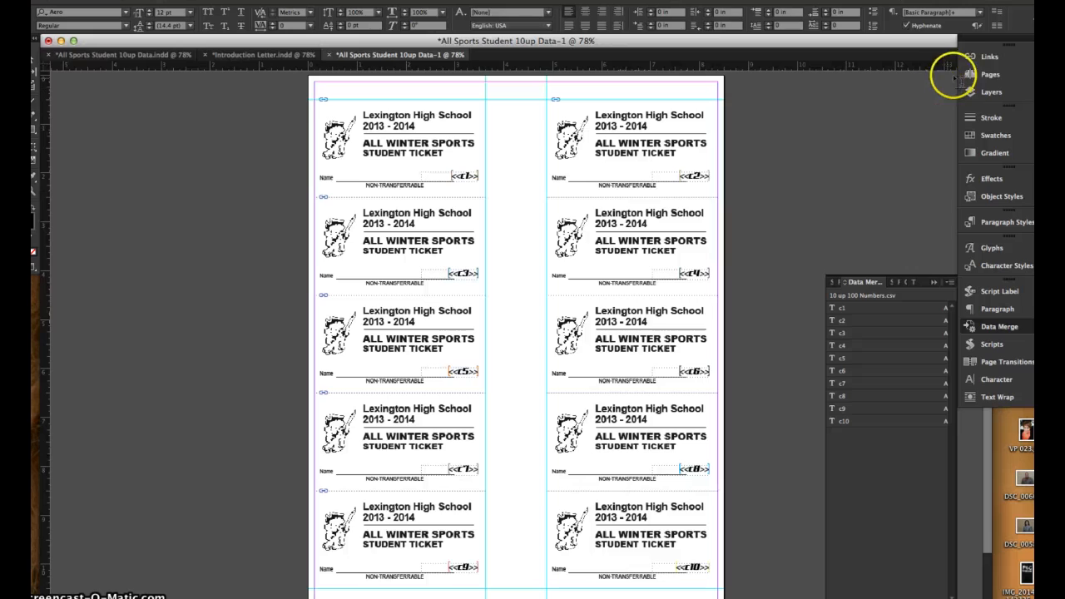
- Examine the ticket numbering on pages 1 through 4 and page 10 of the merged document
{"action": "left_click", "coordinate": [990, 75]}
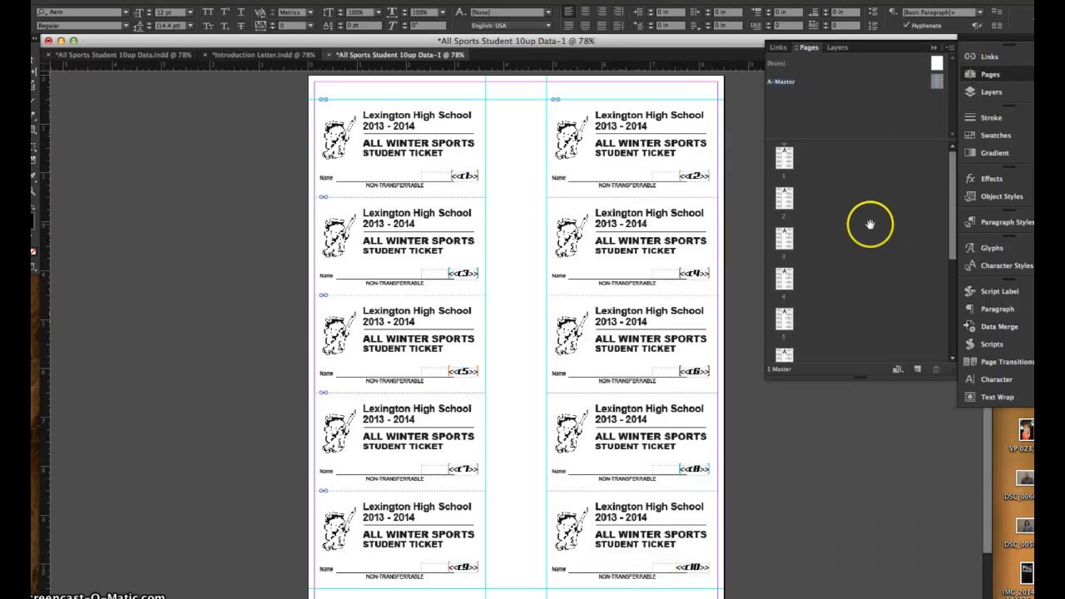
{"action": "double_click", "coordinate": [785, 162]}
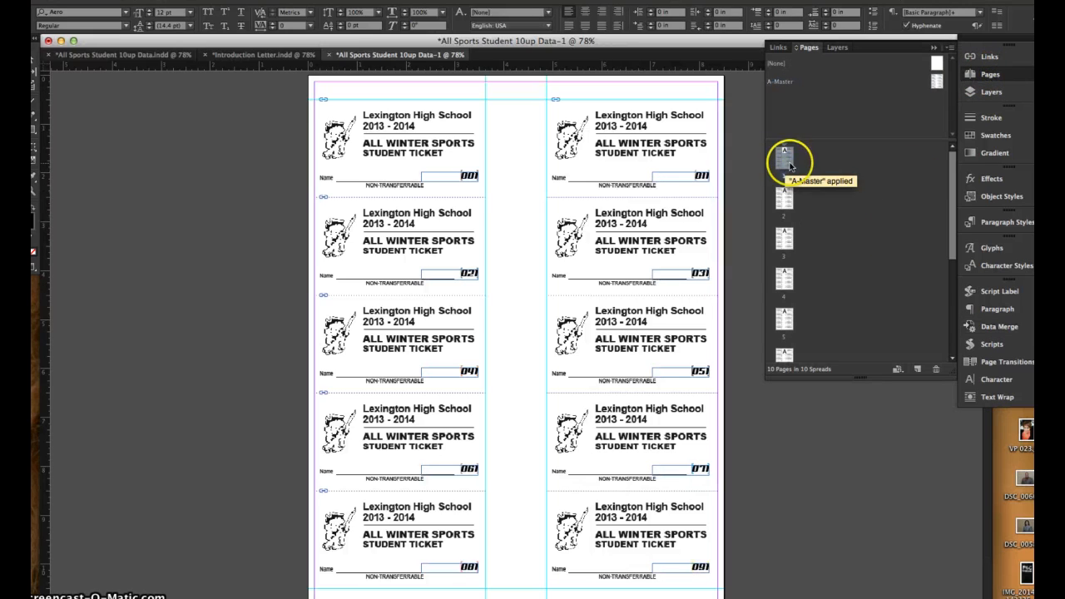
{"action": "double_click", "coordinate": [785, 199]}
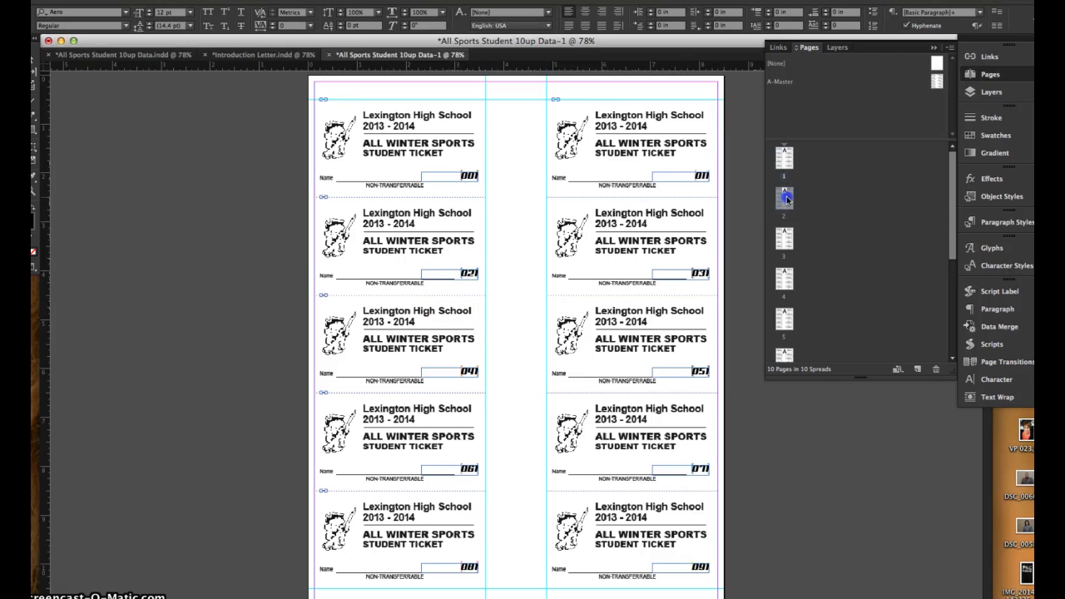
{"action": "double_click", "coordinate": [785, 238]}
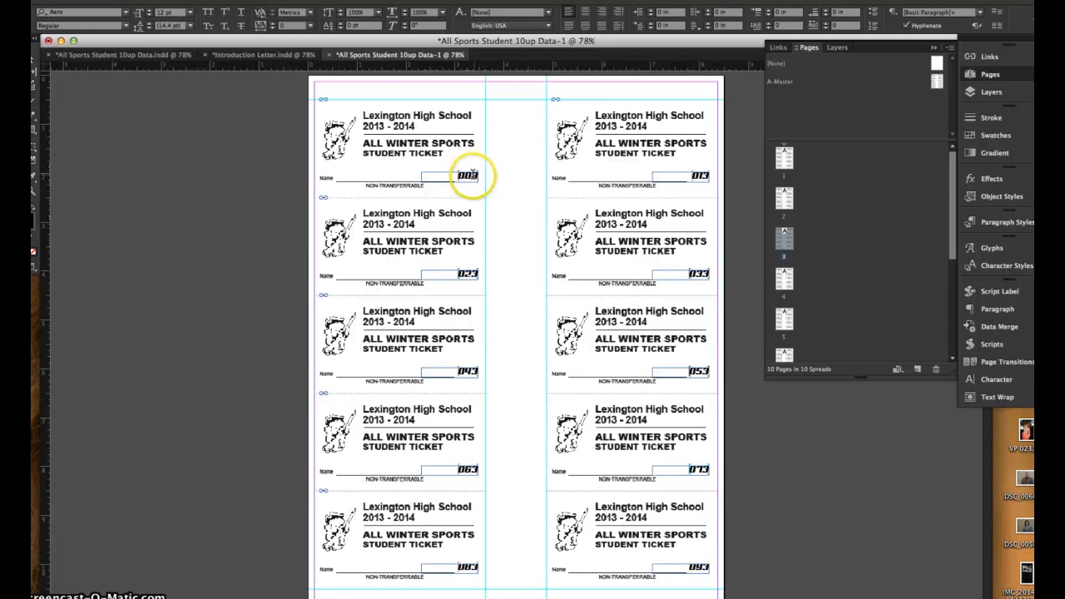
{"action": "double_click", "coordinate": [782, 283]}
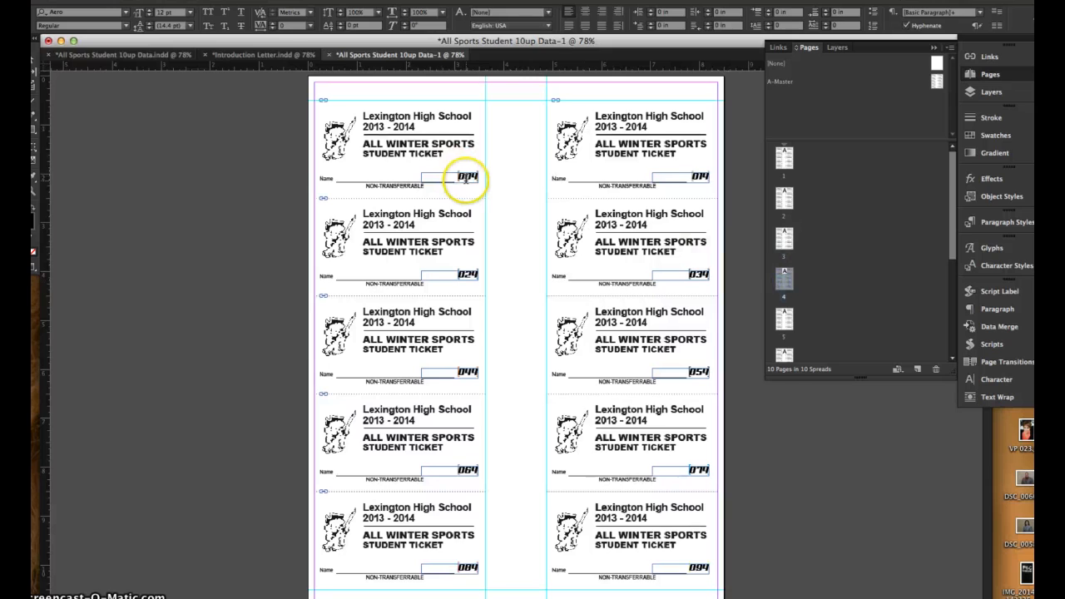
{"action": "scroll", "coordinate": [816, 277], "scroll_direction": "down", "scroll_amount": 1}
{"action": "scroll", "coordinate": [816, 277], "scroll_direction": "down", "scroll_amount": 4}
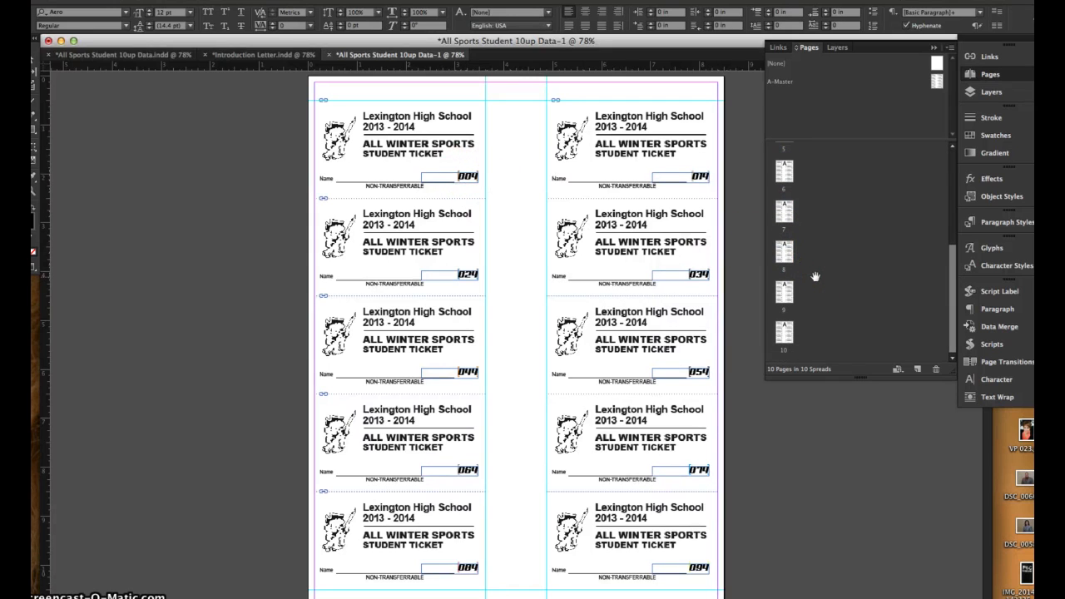
{"action": "double_click", "coordinate": [786, 336]}
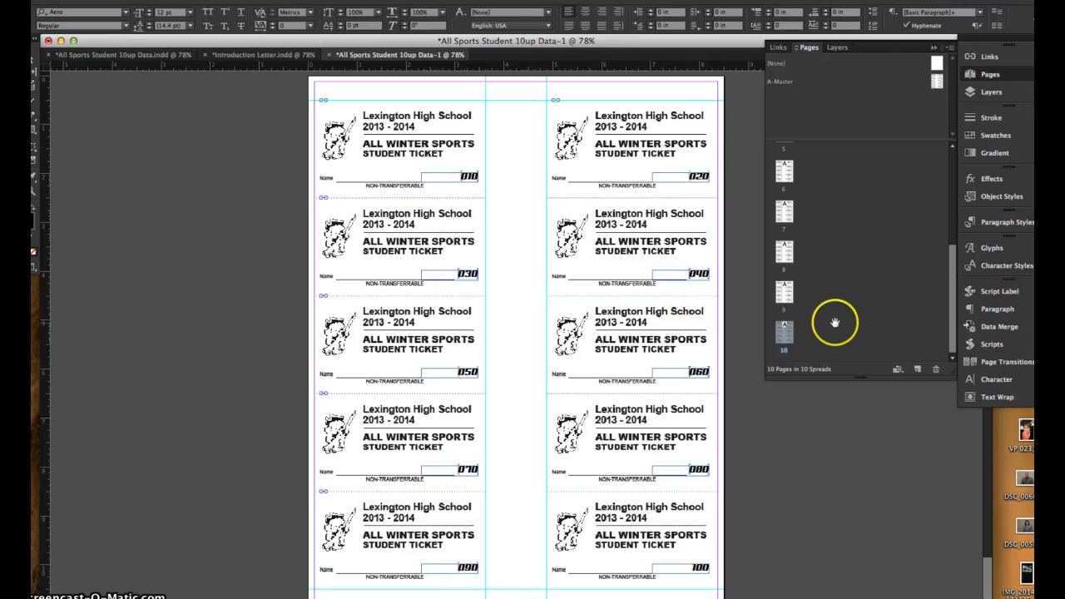
- Compare the field placeholders on the merged document's A-Master with the ticket numbers on page 10
{"action": "scroll", "coordinate": [832, 323], "scroll_direction": "up", "scroll_amount": 2}
{"action": "double_click", "coordinate": [939, 83]}
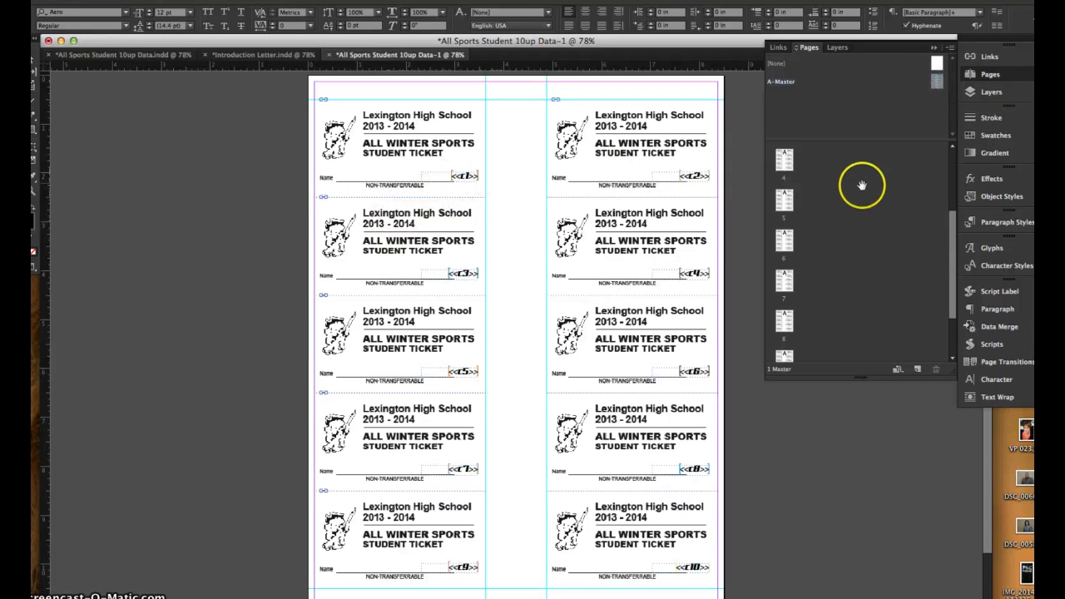
{"action": "scroll", "coordinate": [857, 200], "scroll_direction": "down", "scroll_amount": 1}
{"action": "scroll", "coordinate": [857, 250], "scroll_direction": "down", "scroll_amount": 2}
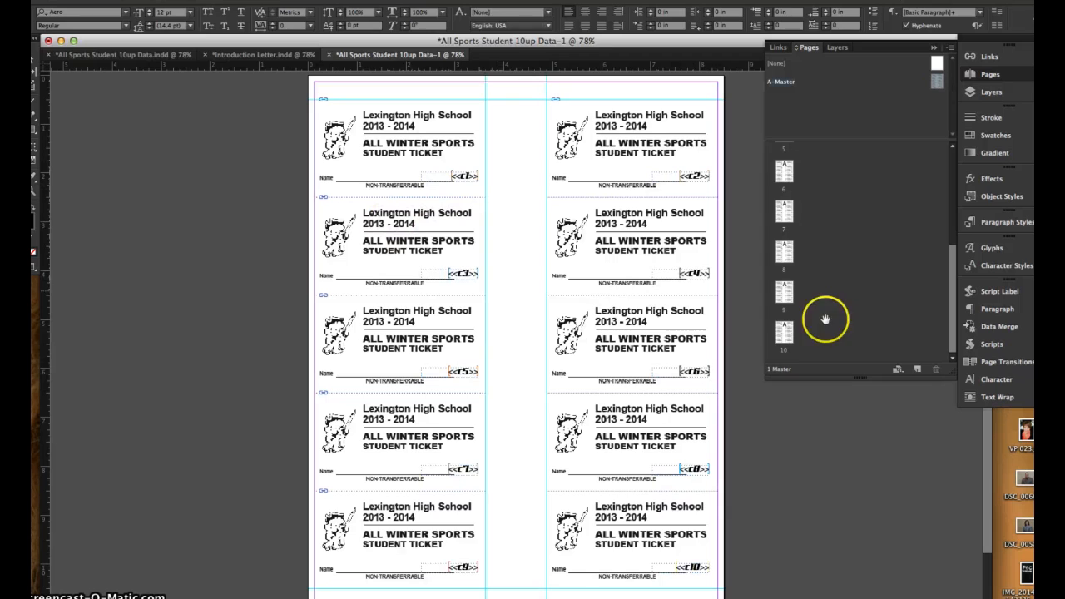
{"action": "double_click", "coordinate": [790, 338]}
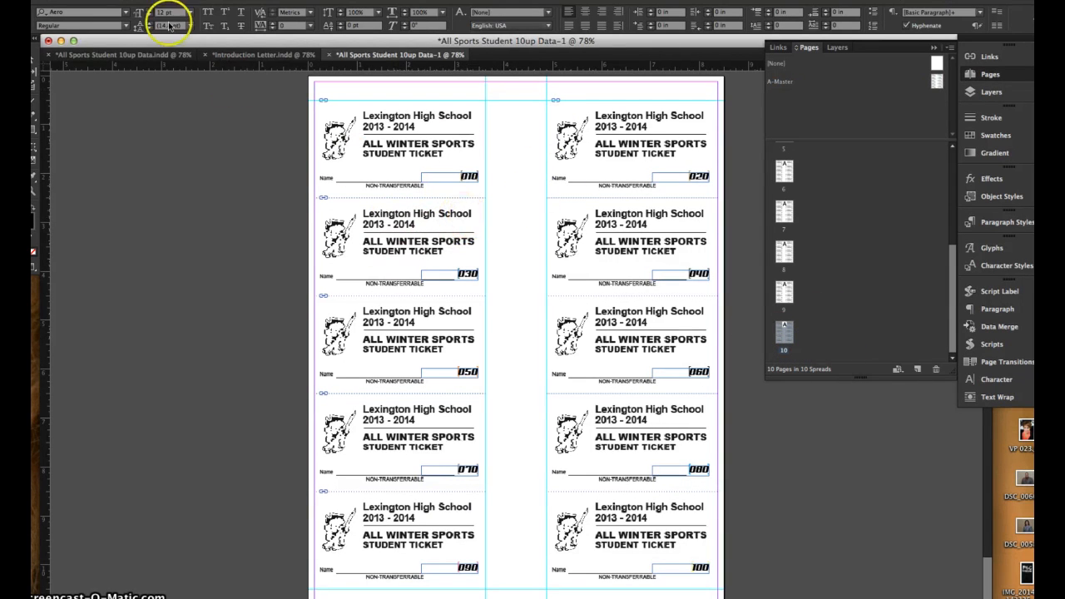
- Review the PDF export of the merged tickets with the [Press Quality] preset, without saving a file
{"action": "left_click", "coordinate": [97, 0]}
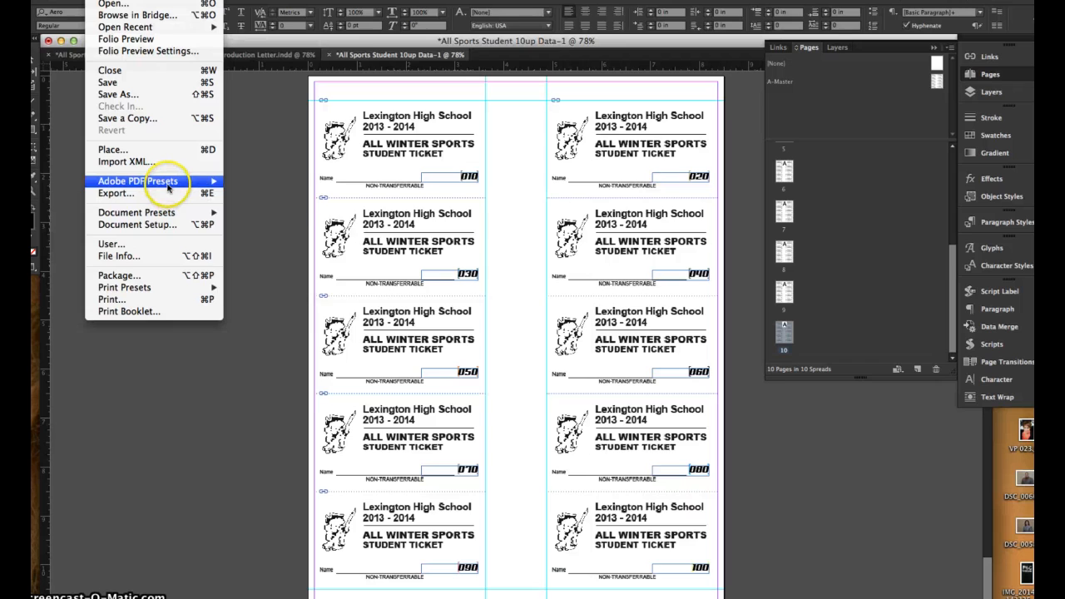
{"action": "mouse_move", "coordinate": [168, 184]}
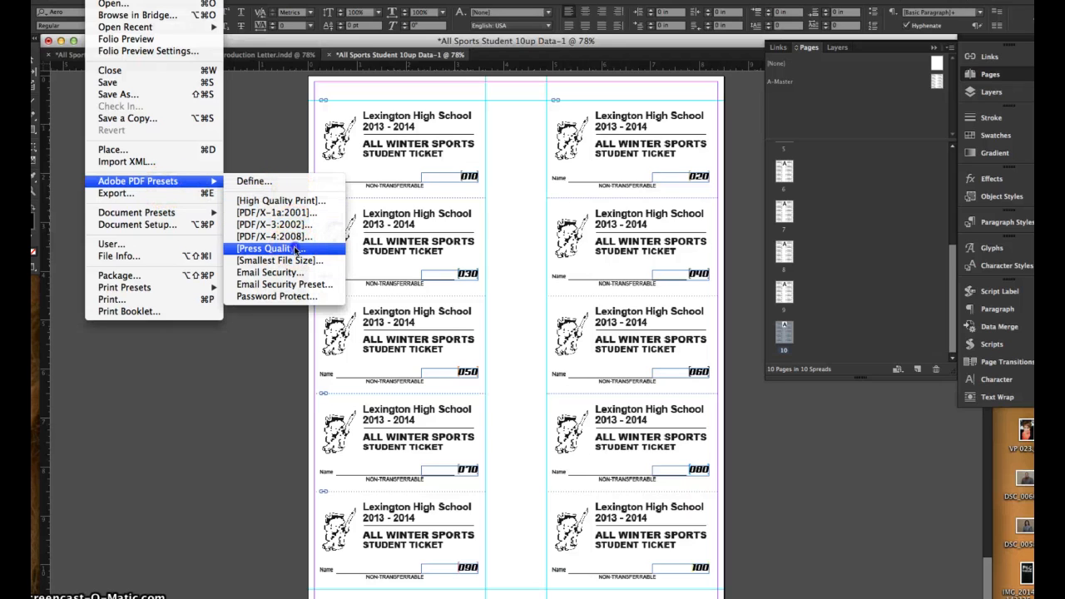
{"action": "left_click", "coordinate": [294, 248]}
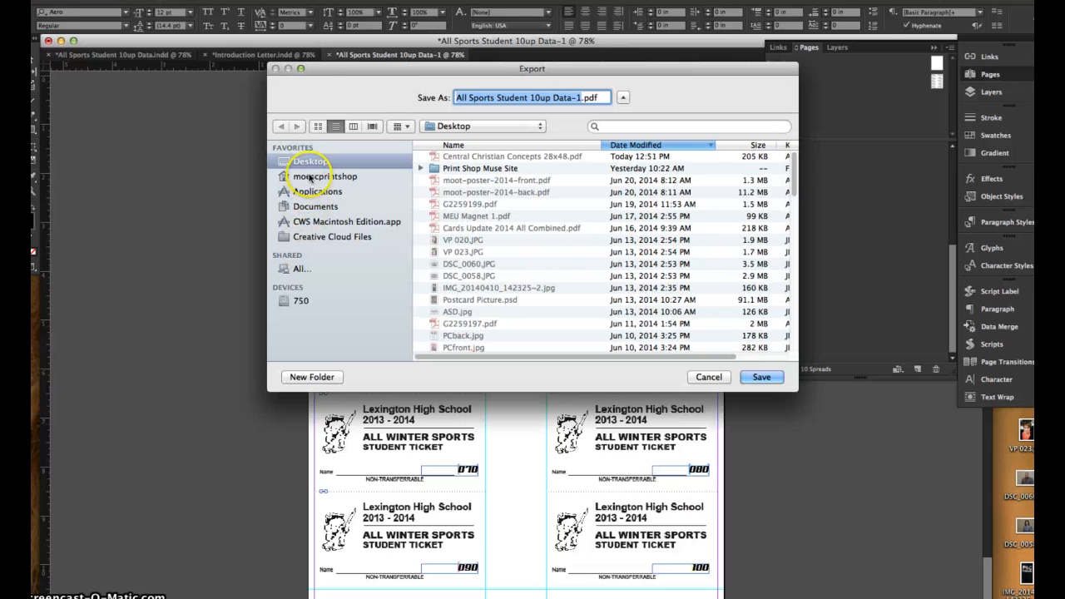
{"action": "left_click", "coordinate": [697, 379]}
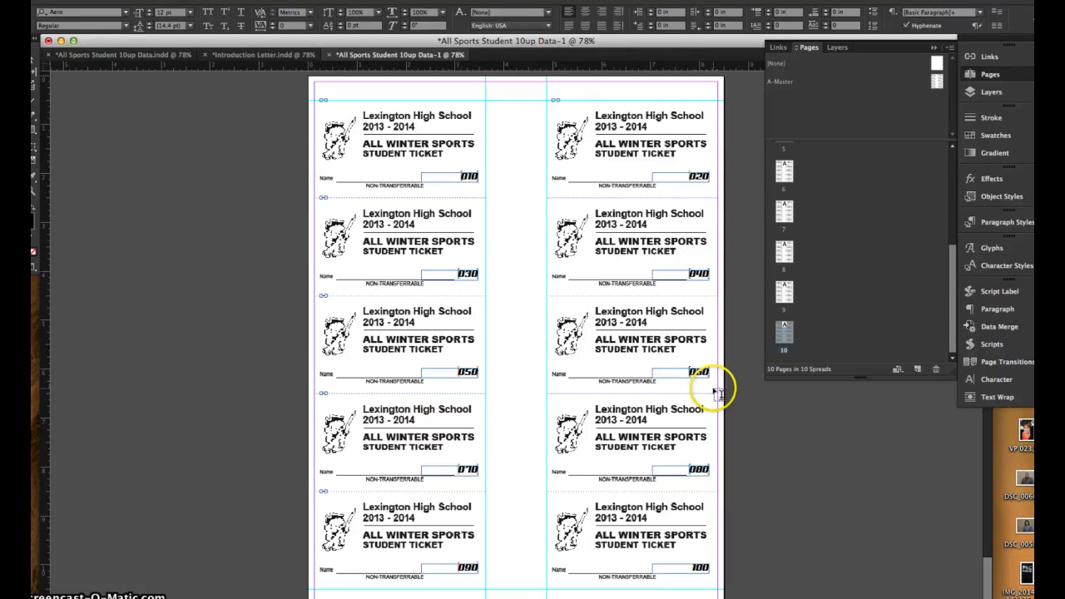
- In Introduction Letter.indd, add "Thank you for you time" after the last sentence of the closing paragraph
{"action": "left_click", "coordinate": [241, 55]}
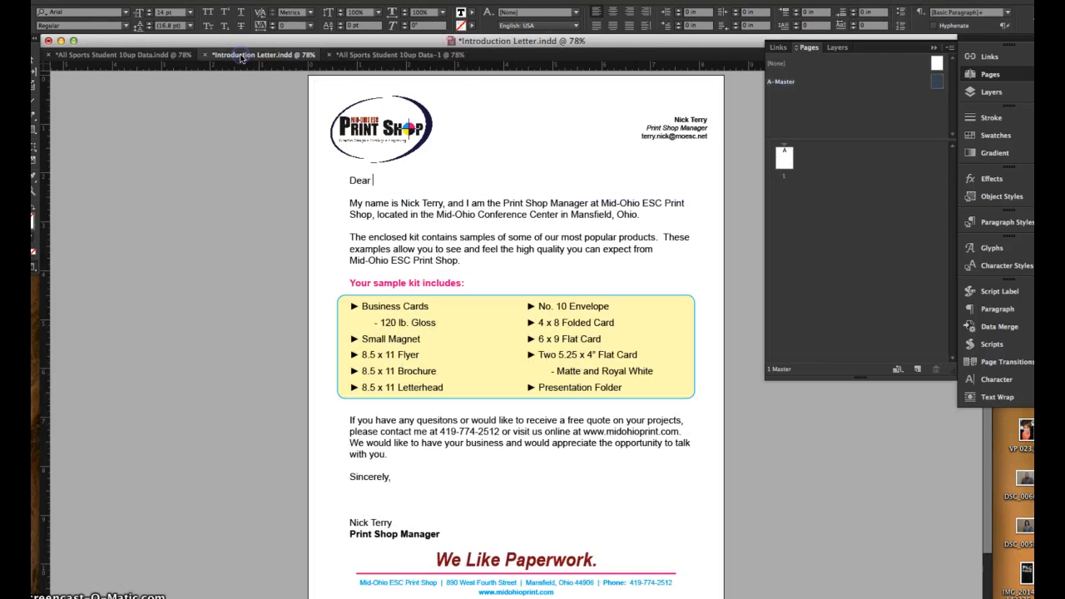
{"action": "left_click", "coordinate": [514, 241]}
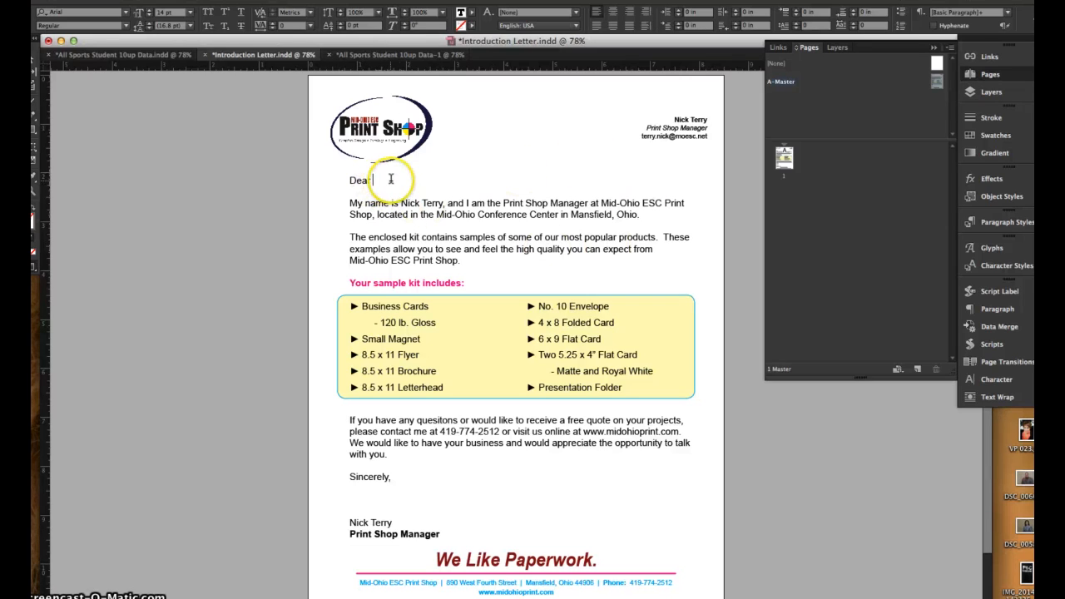
{"action": "left_click", "coordinate": [401, 454]}
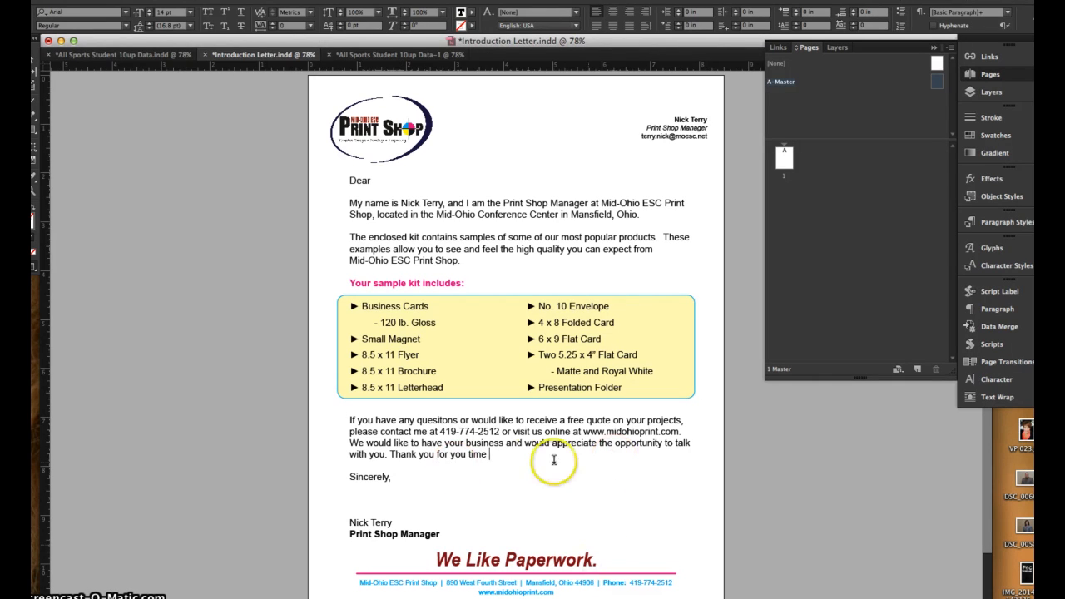
{"action": "left_click", "coordinate": [364, 187]}
{"action": "left_click", "coordinate": [384, 180]}
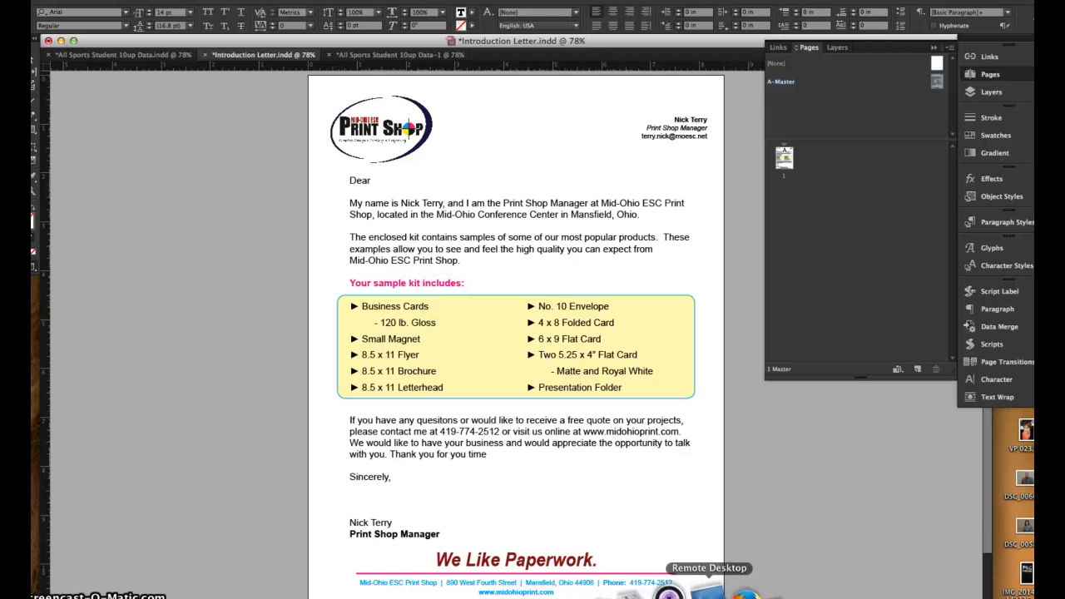
- Switch to Excel, open the recent file Name Merge Sample.csv, and examine its Name column
{"action": "left_click", "coordinate": [789, 593]}
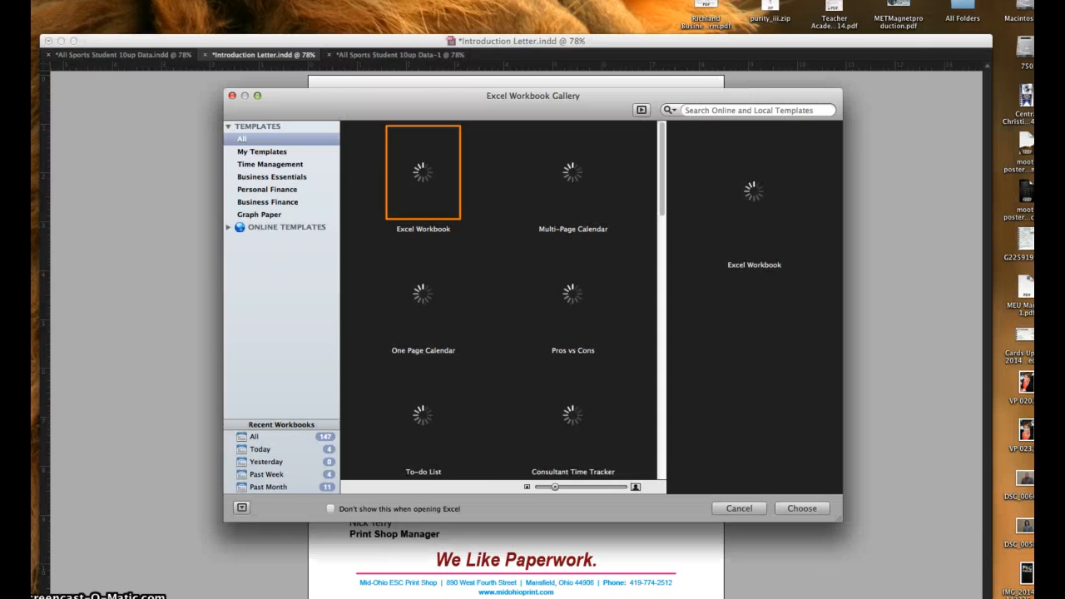
{"action": "left_click", "coordinate": [83, 0]}
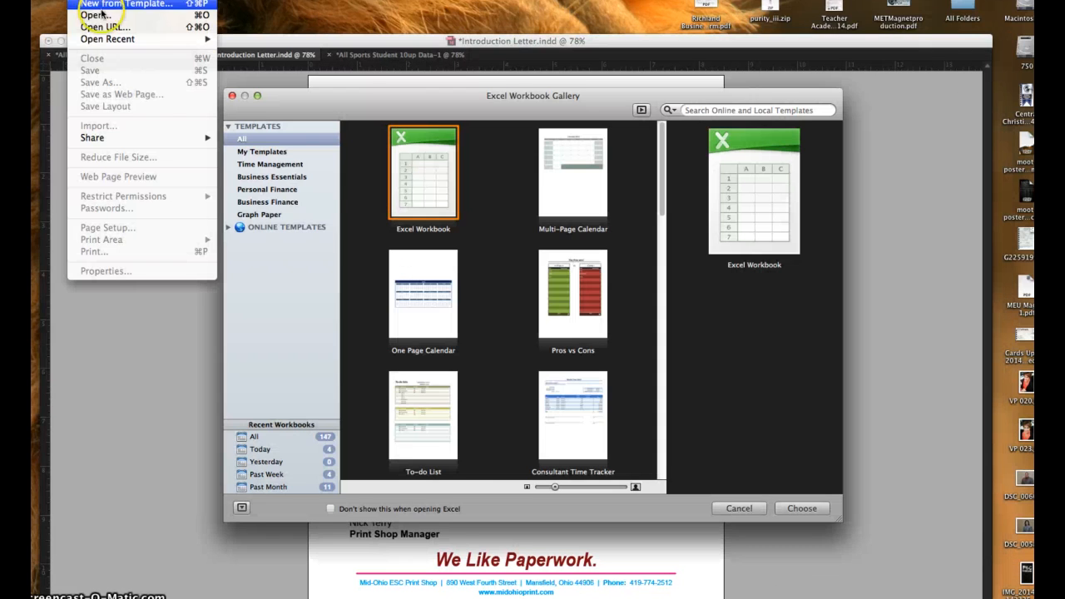
{"action": "mouse_move", "coordinate": [137, 42]}
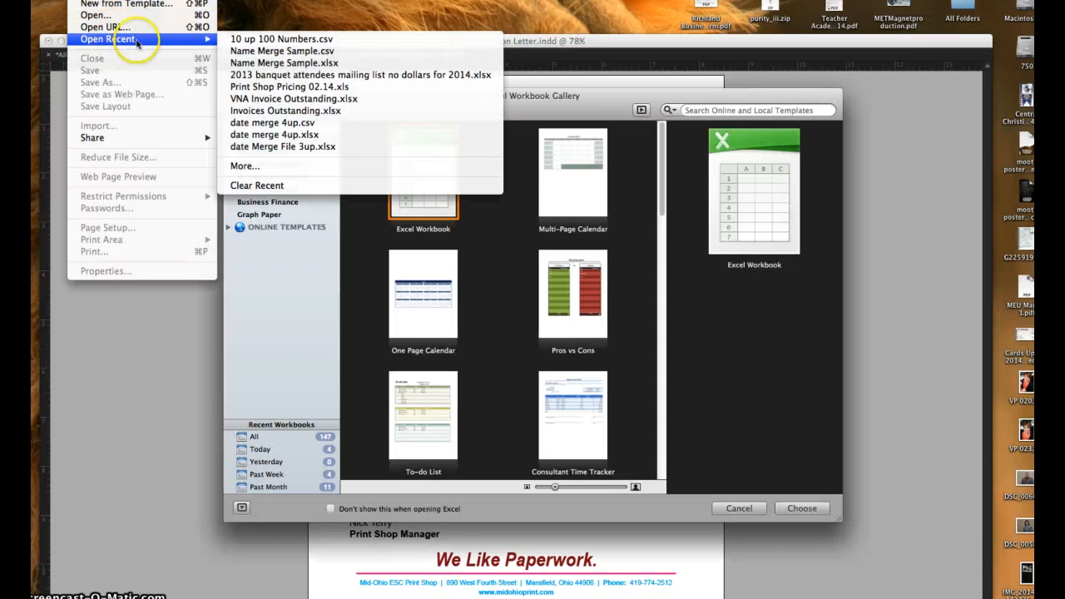
{"action": "left_click", "coordinate": [258, 54]}
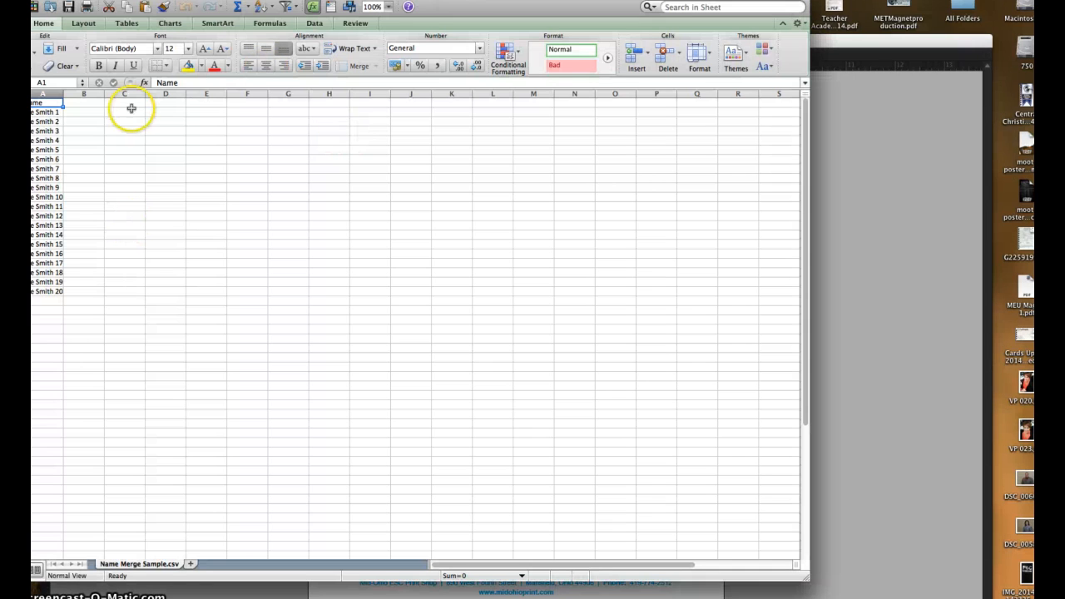
{"action": "left_click_drag", "start_coordinate": [435, 2], "coordinate": [544, 50]}
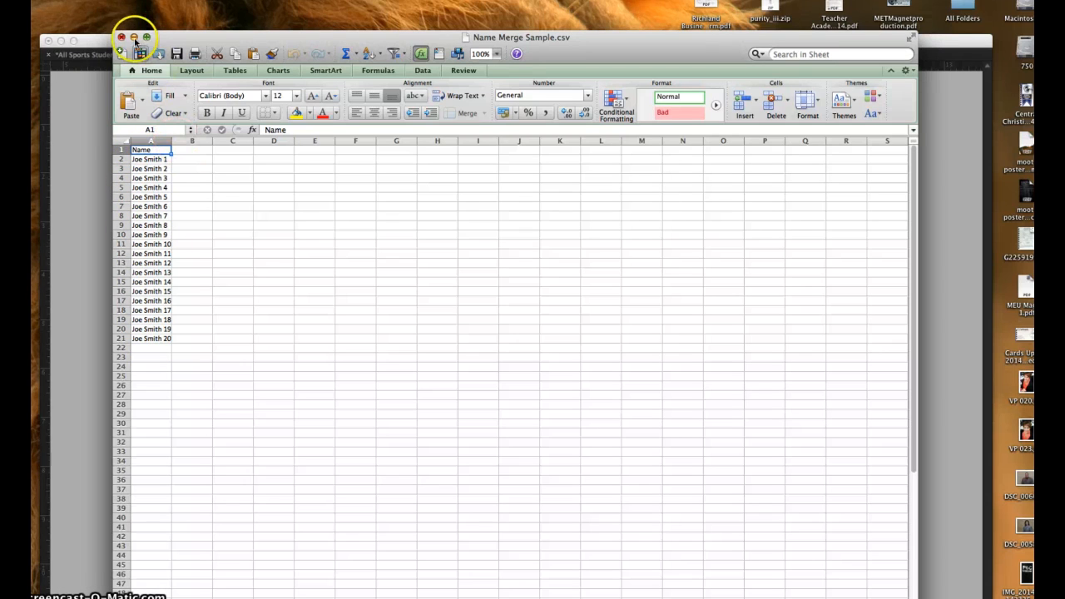
- Enter the headers Address, City, State and Zip in cells B1 to E1, and widen the columns beside Name
{"action": "left_click_drag", "start_coordinate": [210, 140], "coordinate": [430, 142]}
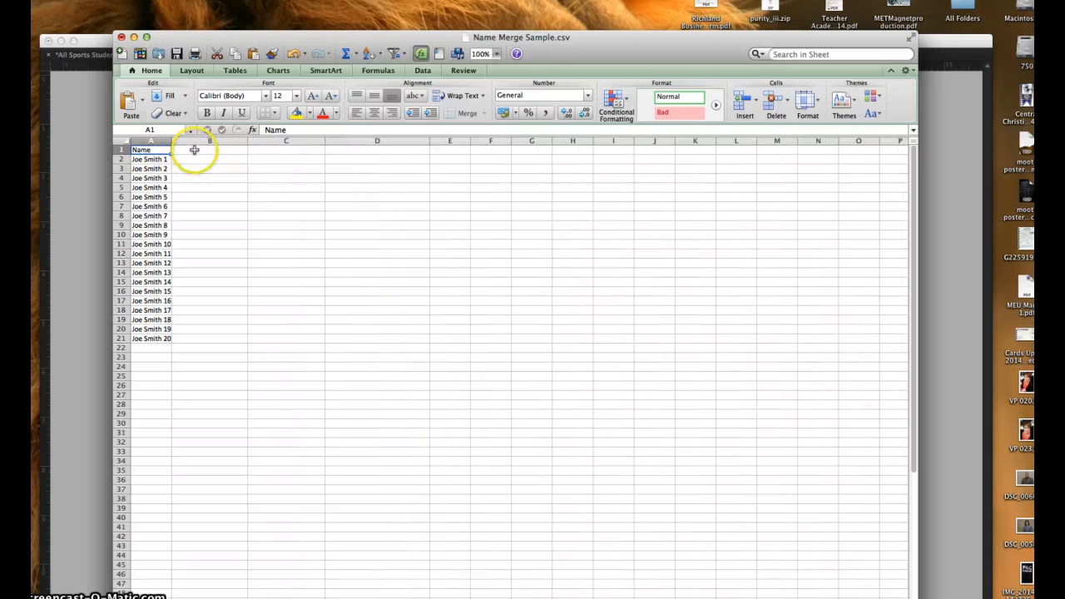
{"action": "left_click", "coordinate": [194, 149]}
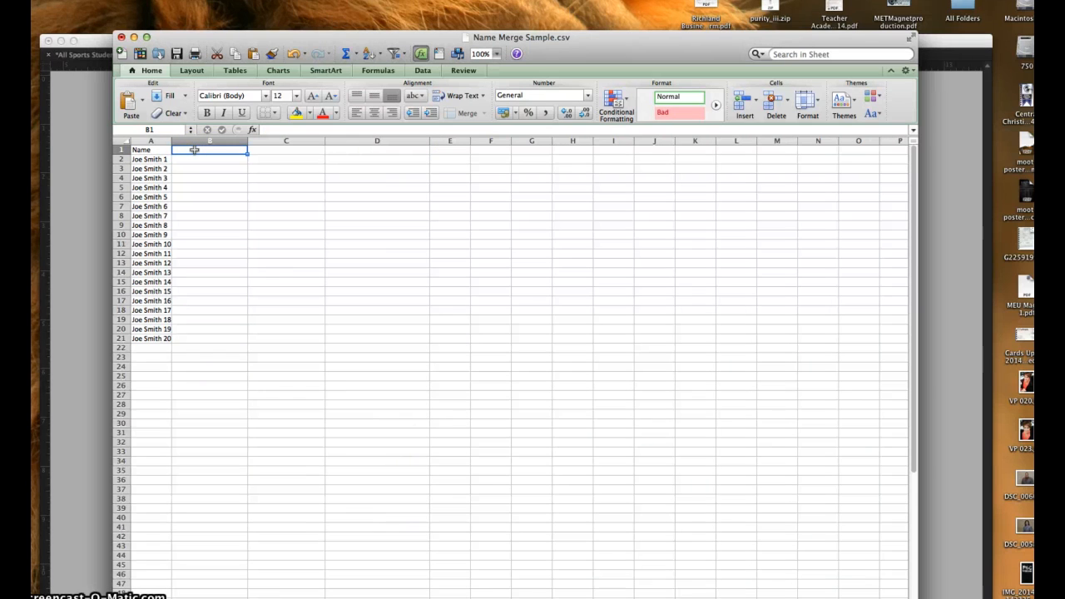
{"action": "type", "text": "Address"}
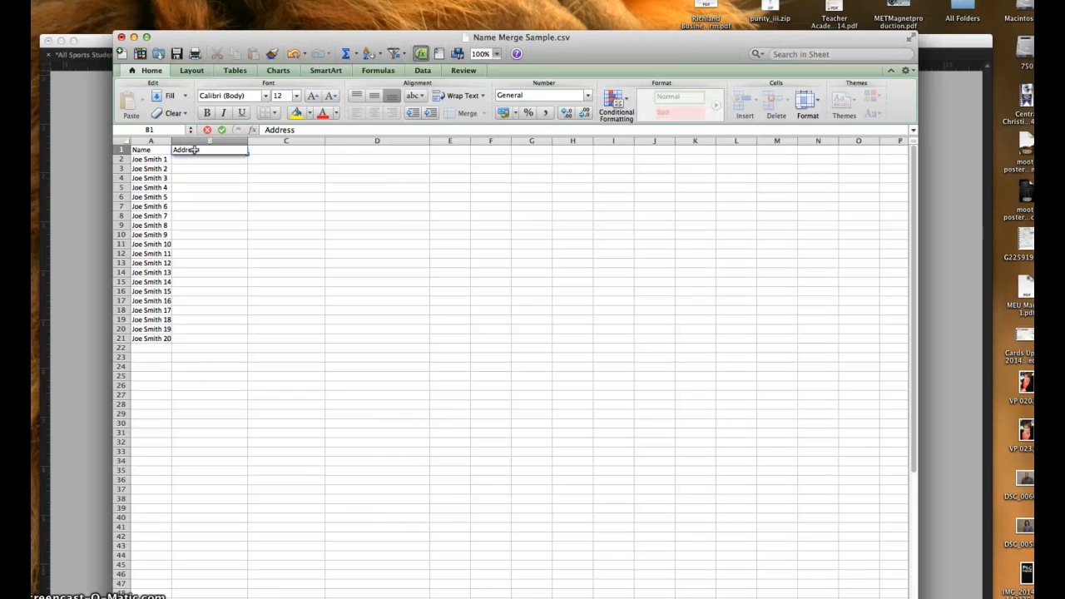
{"action": "key", "text": "Tab"}
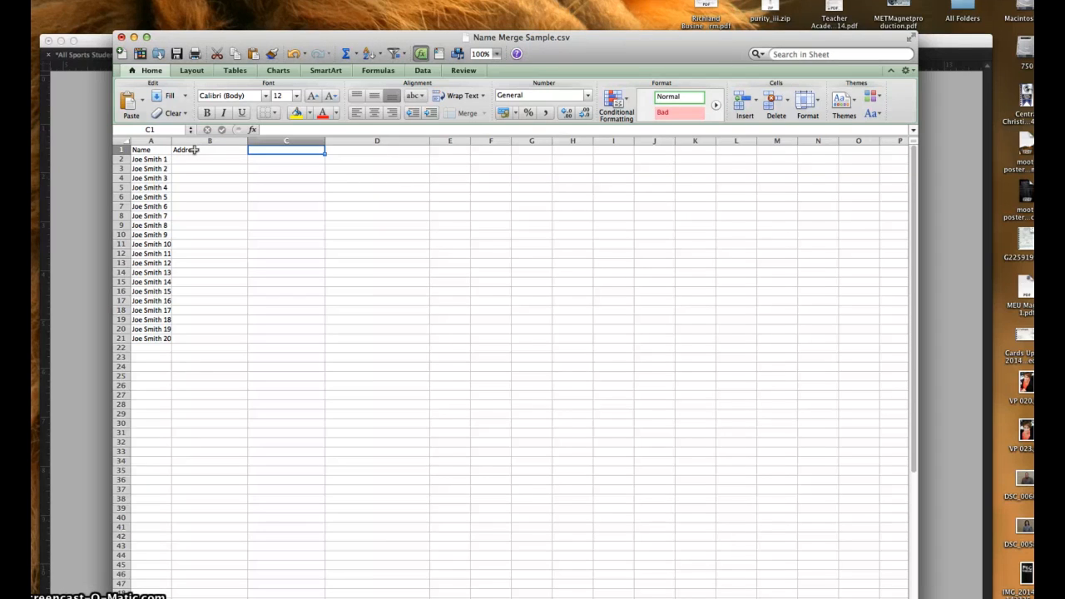
{"action": "type", "text": "City"}
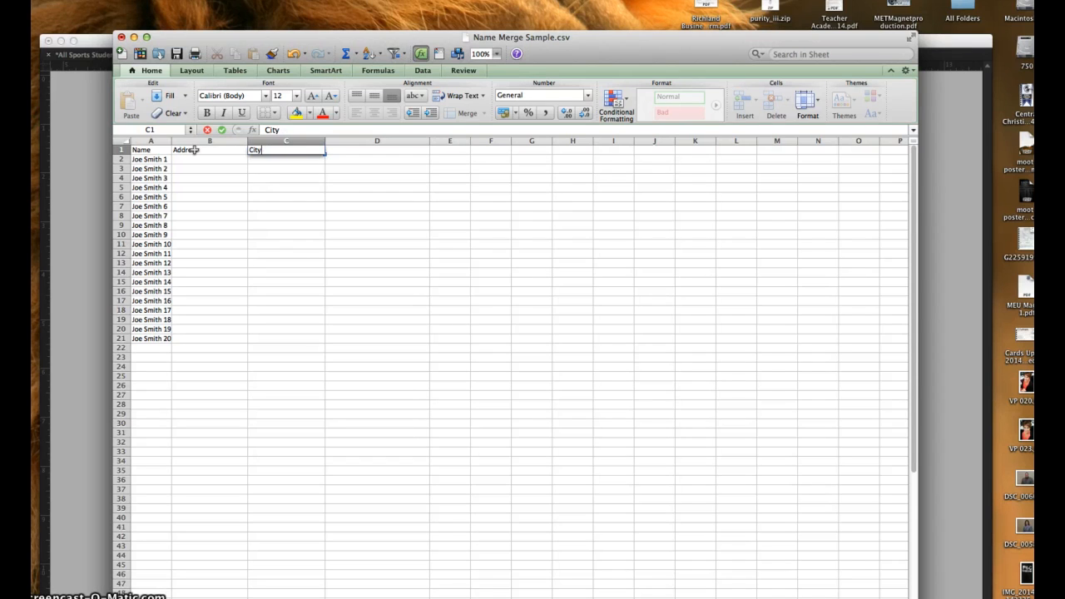
{"action": "key", "text": "Tab"}
{"action": "type", "text": "S"}
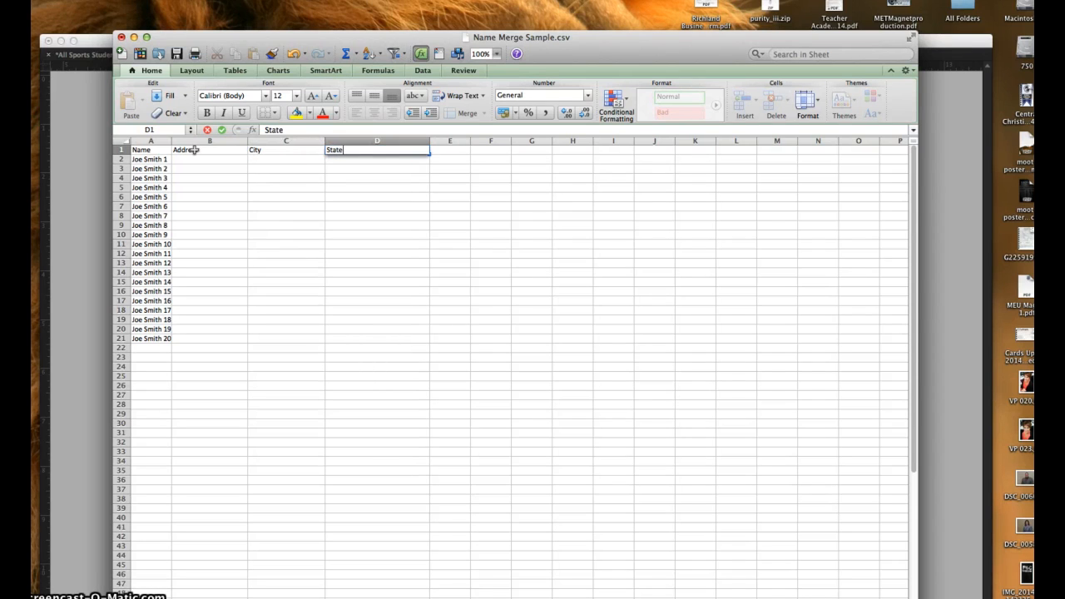
{"action": "key", "text": "Tab"}
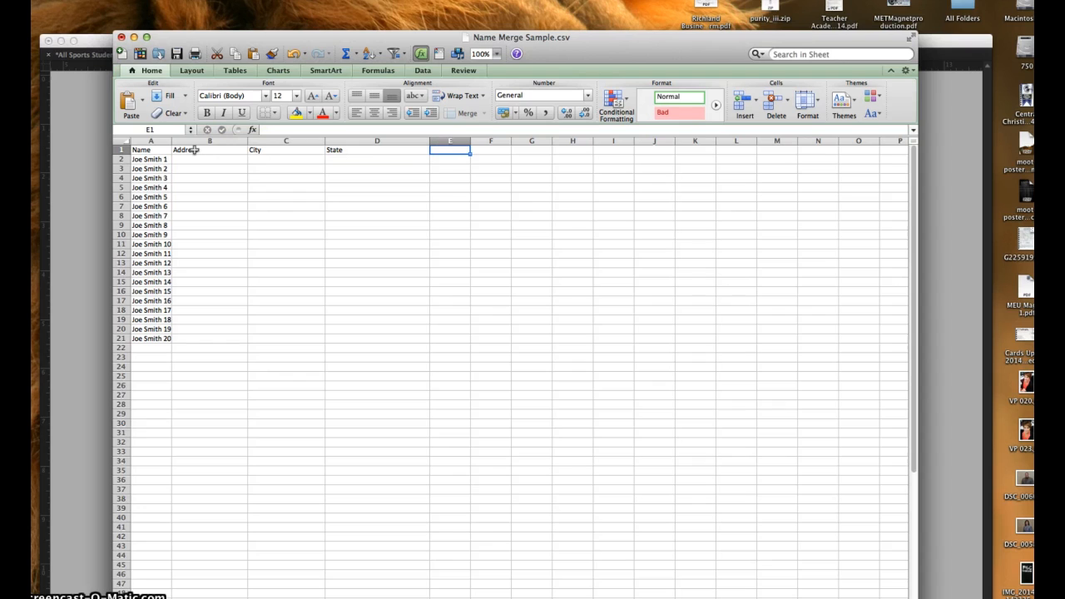
{"action": "type", "text": "Zi"}
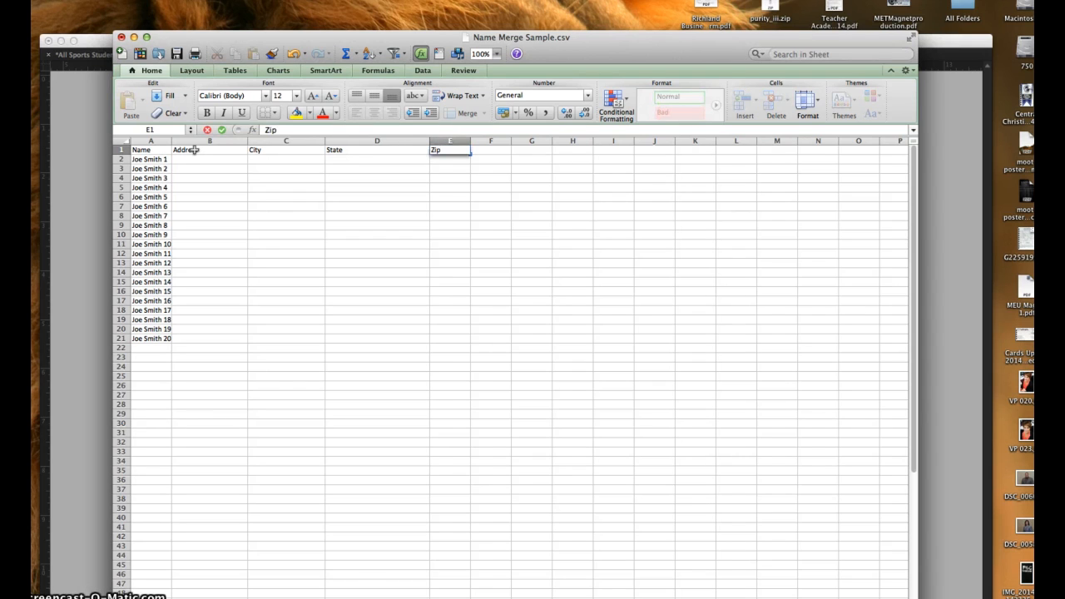
{"action": "type", "text": "p"}
{"action": "left_click", "coordinate": [215, 159]}
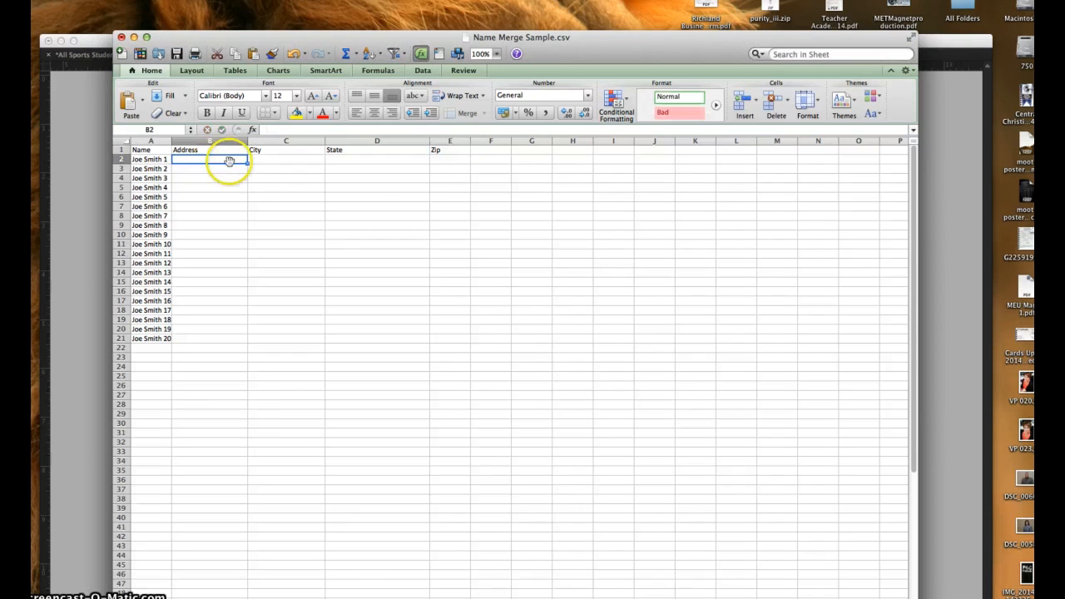
{"action": "left_click_drag", "start_coordinate": [248, 142], "coordinate": [272, 142]}
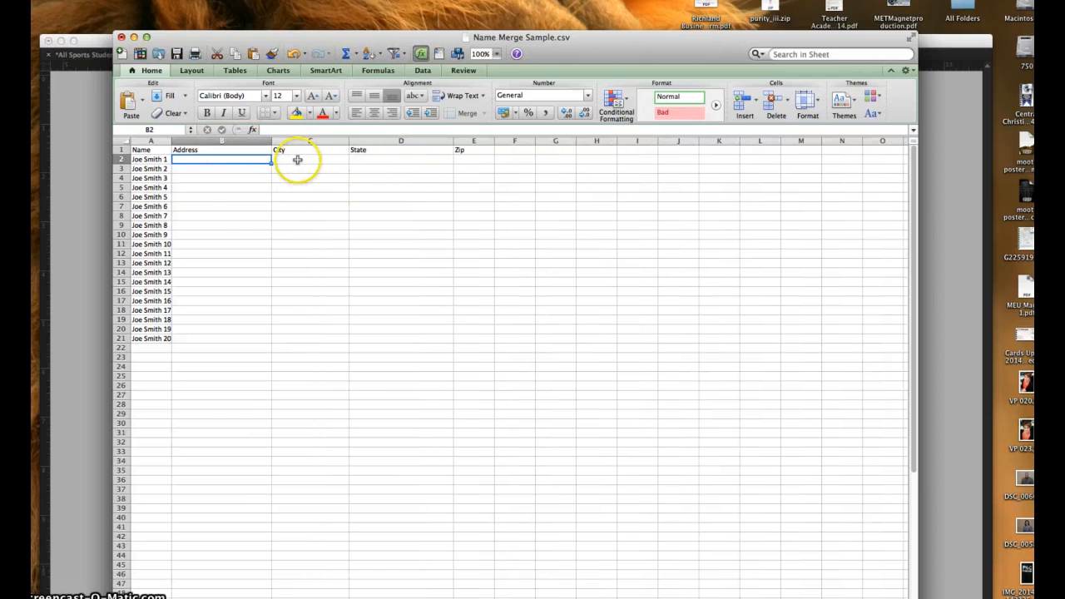
- Clear the Address, City, State and Zip headers and close Name Merge Sample.csv
{"action": "left_click_drag", "start_coordinate": [209, 150], "coordinate": [460, 151]}
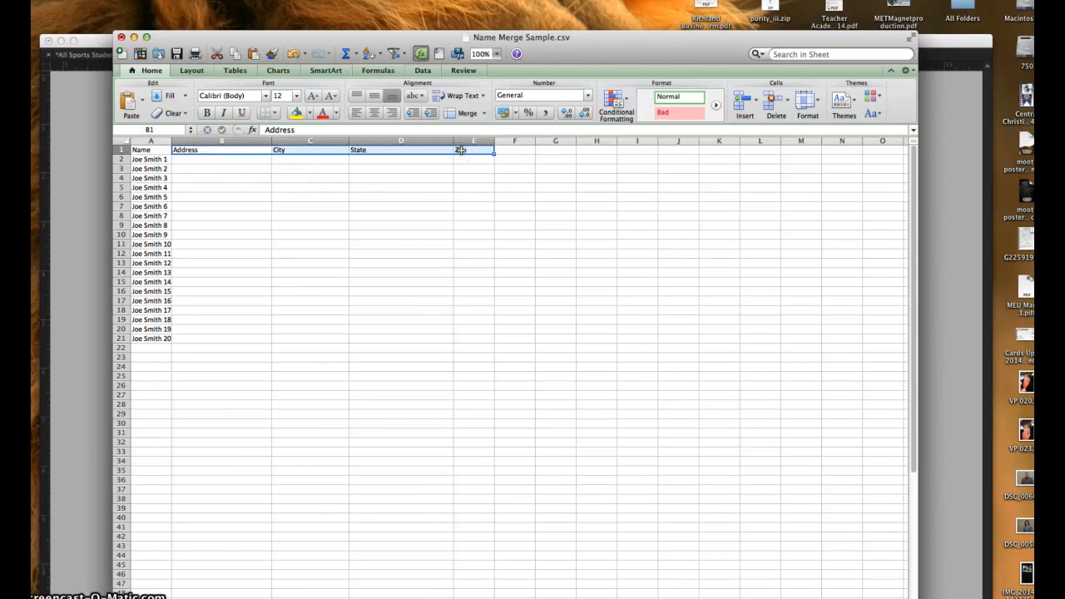
{"action": "left_click", "coordinate": [200, 197]}
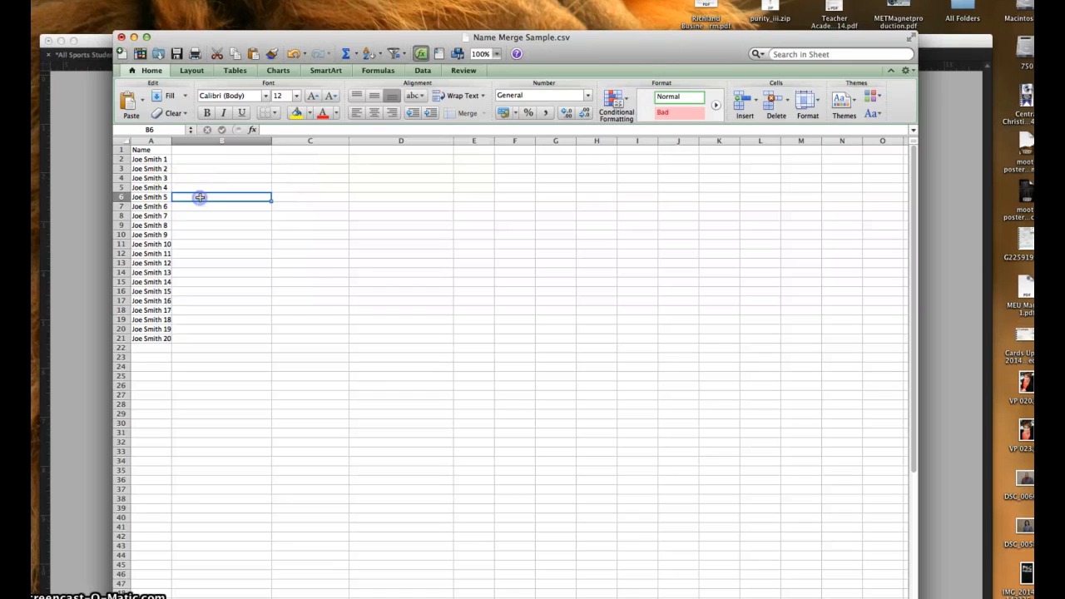
{"action": "left_click", "coordinate": [121, 37]}
{"action": "left_click", "coordinate": [470, 121]}
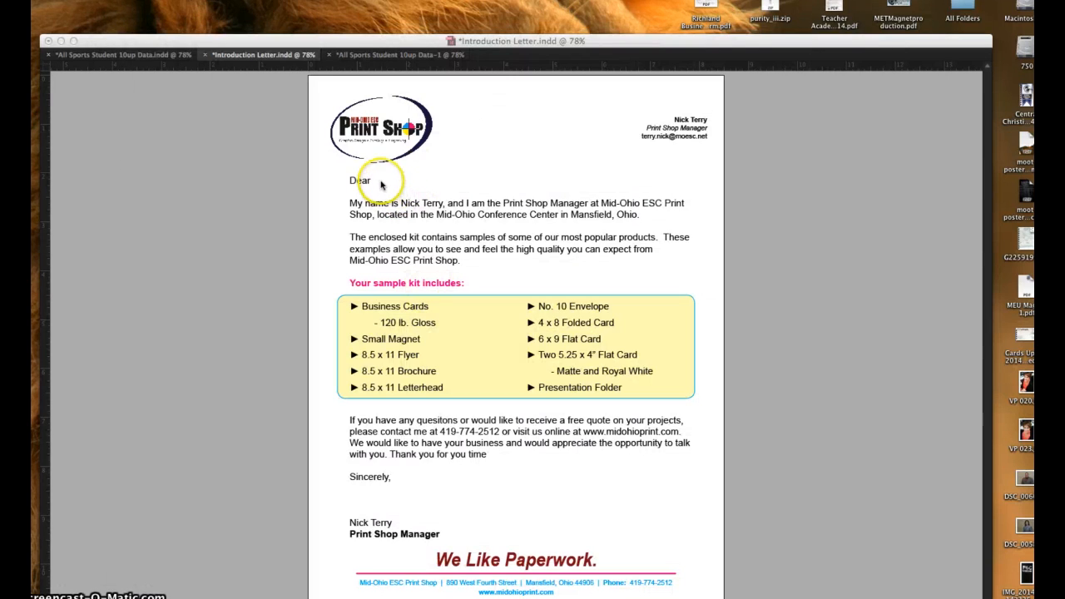
- Back in InDesign, select Name Merge Sample.csv as the data merge source for the Introduction Letter
{"action": "left_click", "coordinate": [379, 182]}
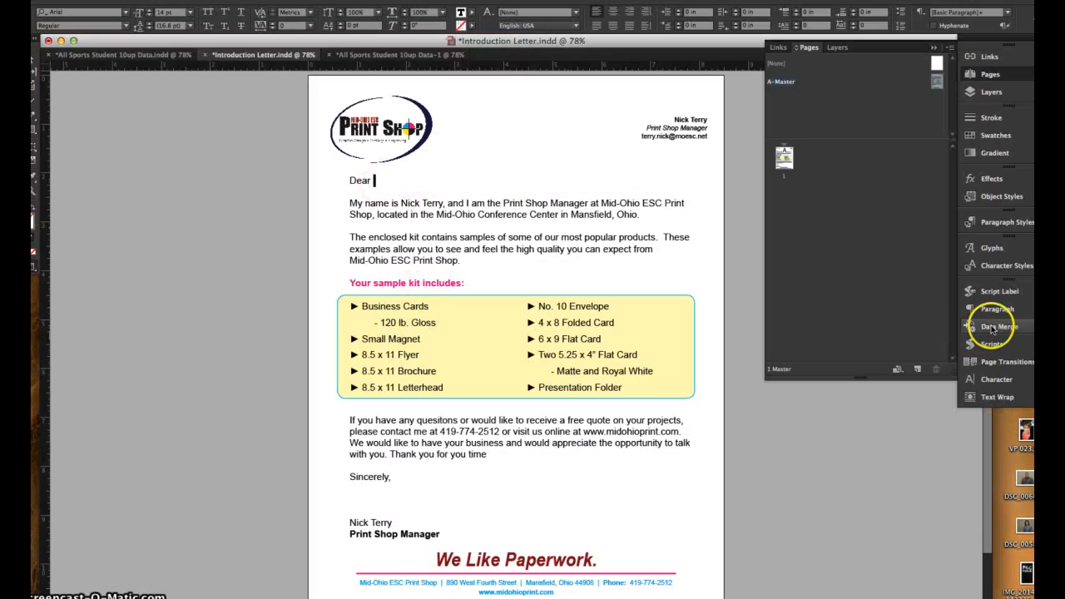
{"action": "left_click", "coordinate": [970, 328]}
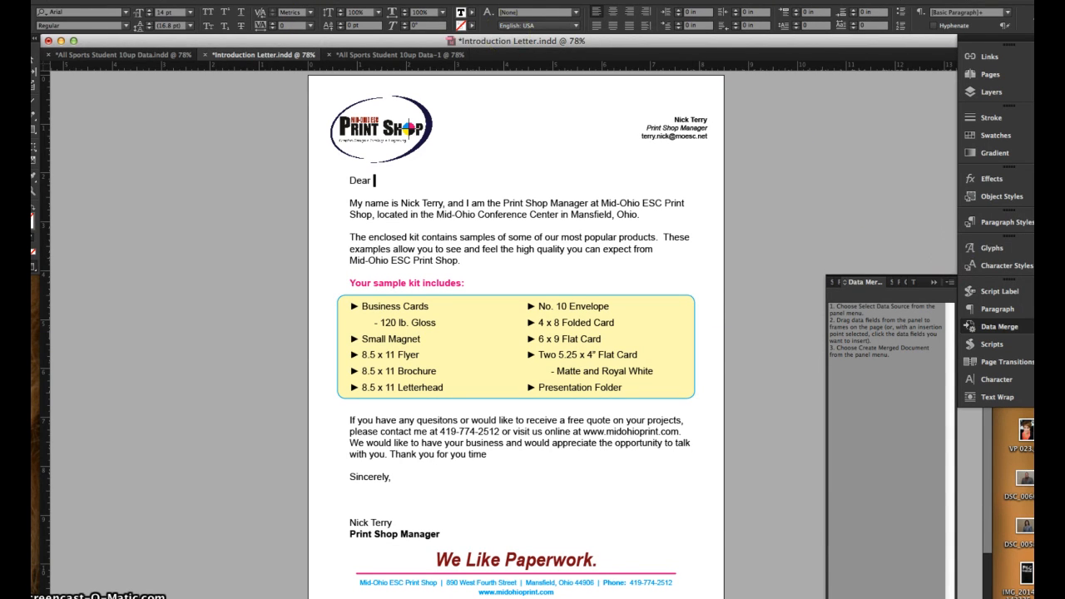
{"action": "left_click", "coordinate": [338, 1]}
{"action": "mouse_move", "coordinate": [383, 275]}
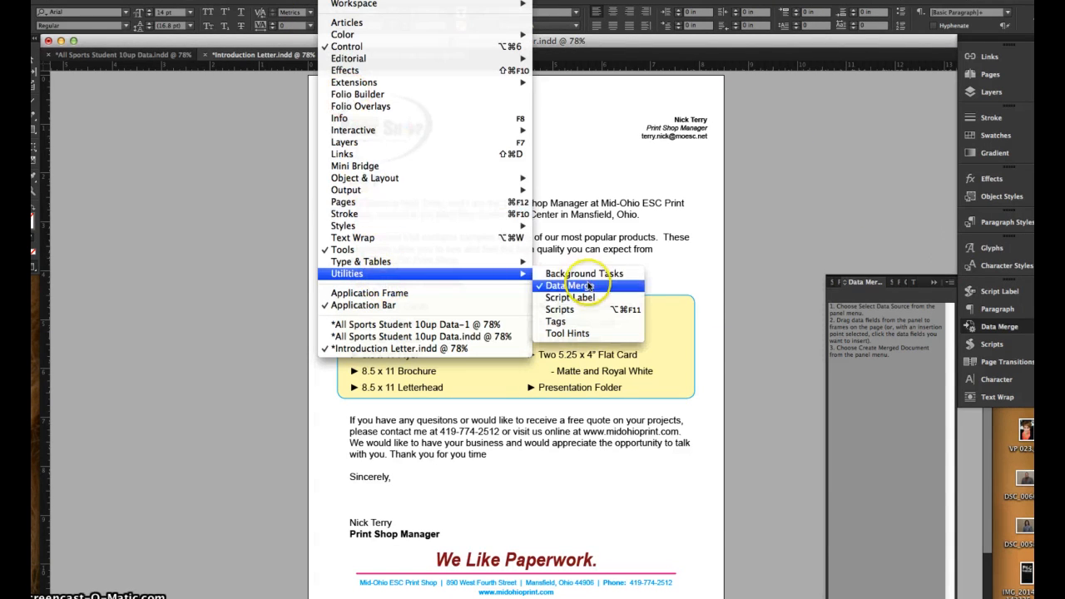
{"action": "left_click", "coordinate": [909, 363]}
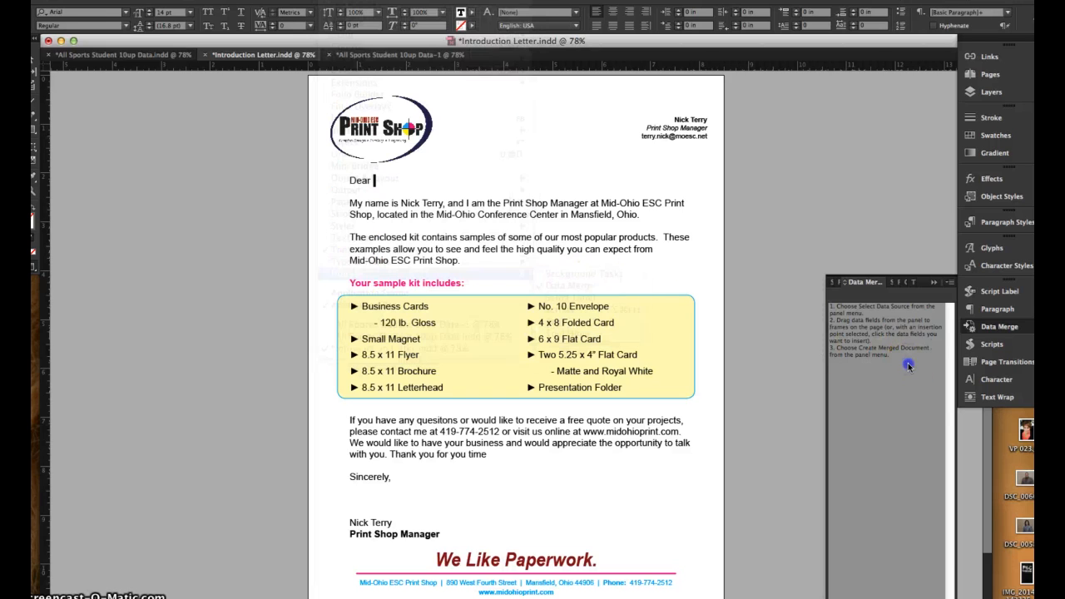
{"action": "left_click", "coordinate": [950, 283]}
{"action": "left_click", "coordinate": [874, 286]}
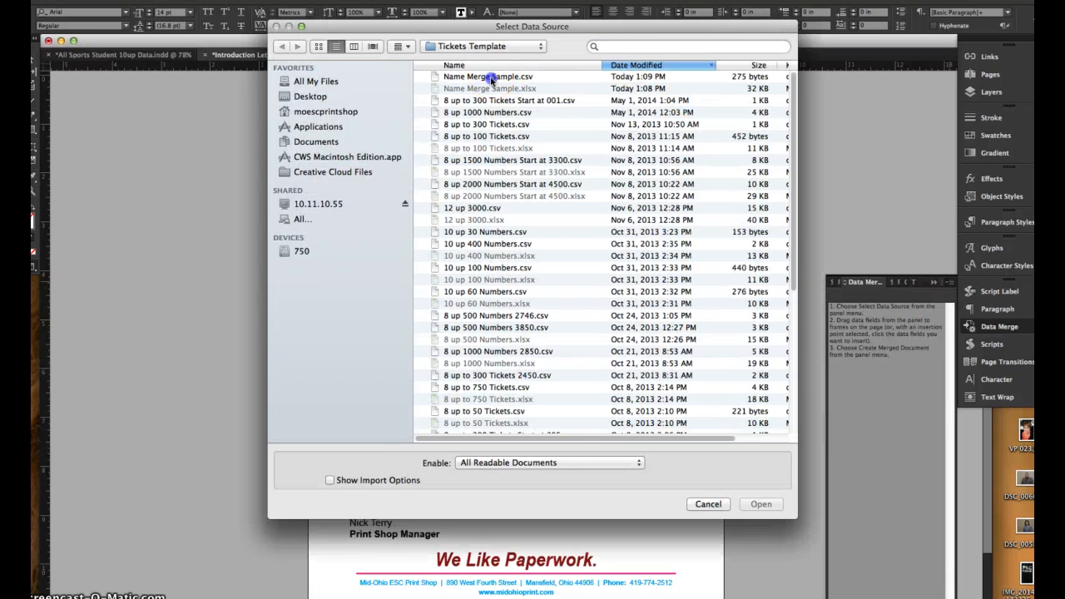
{"action": "left_click", "coordinate": [491, 79]}
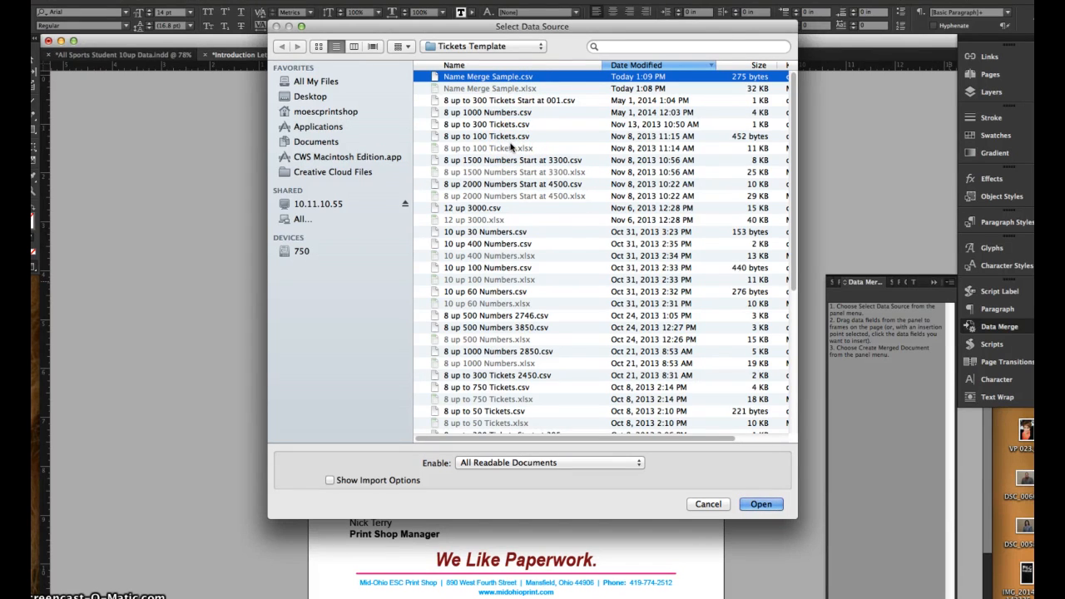
{"action": "left_click", "coordinate": [764, 504]}
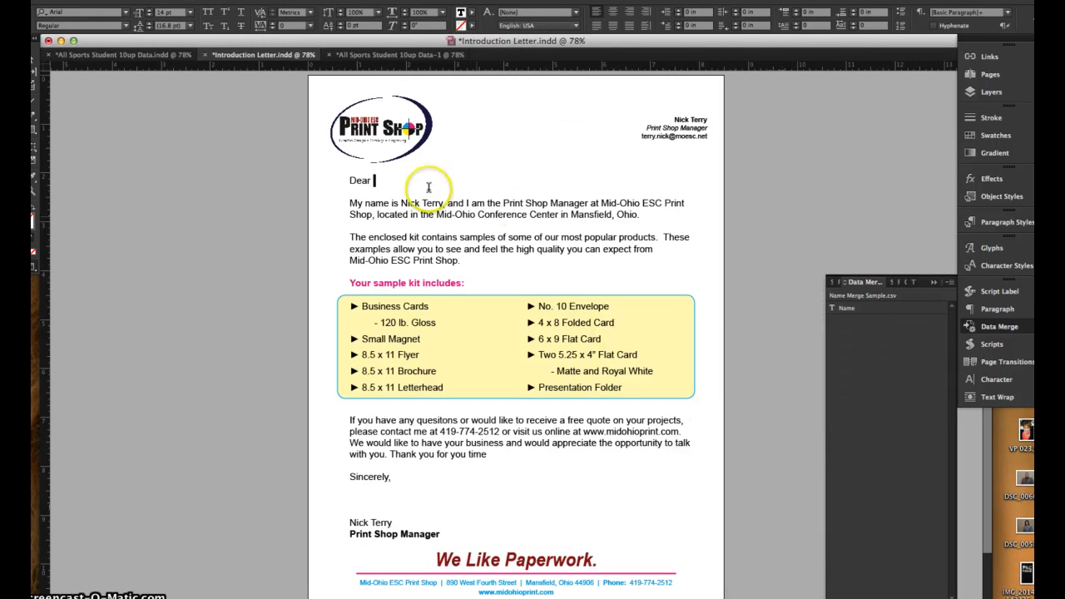
- Insert the Name merge field after "Dear" in the letter's greeting, followed by a comma
{"action": "left_click", "coordinate": [376, 180]}
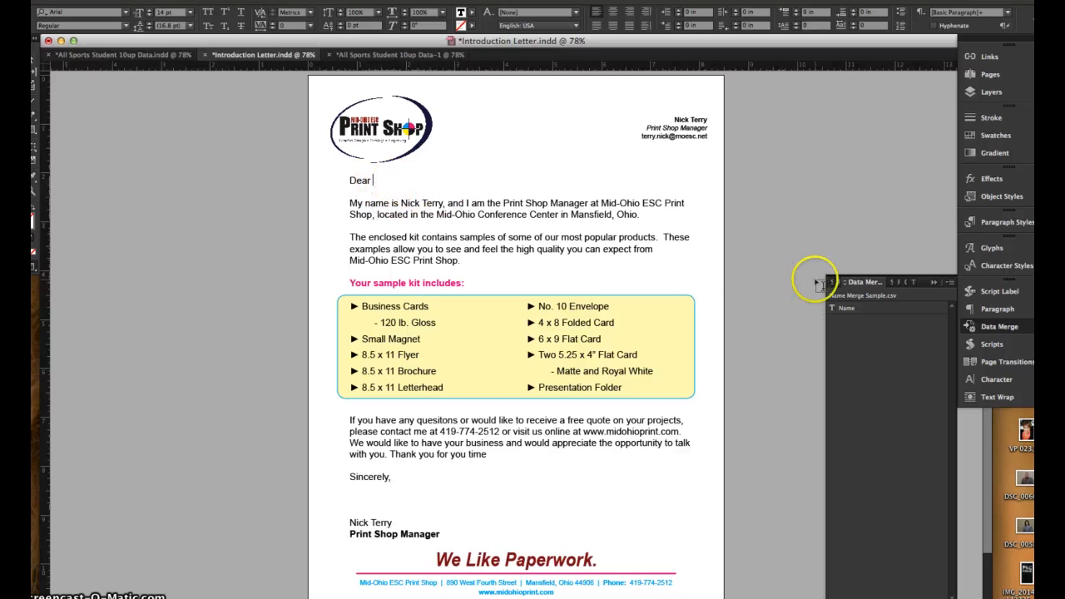
{"action": "left_click", "coordinate": [847, 308]}
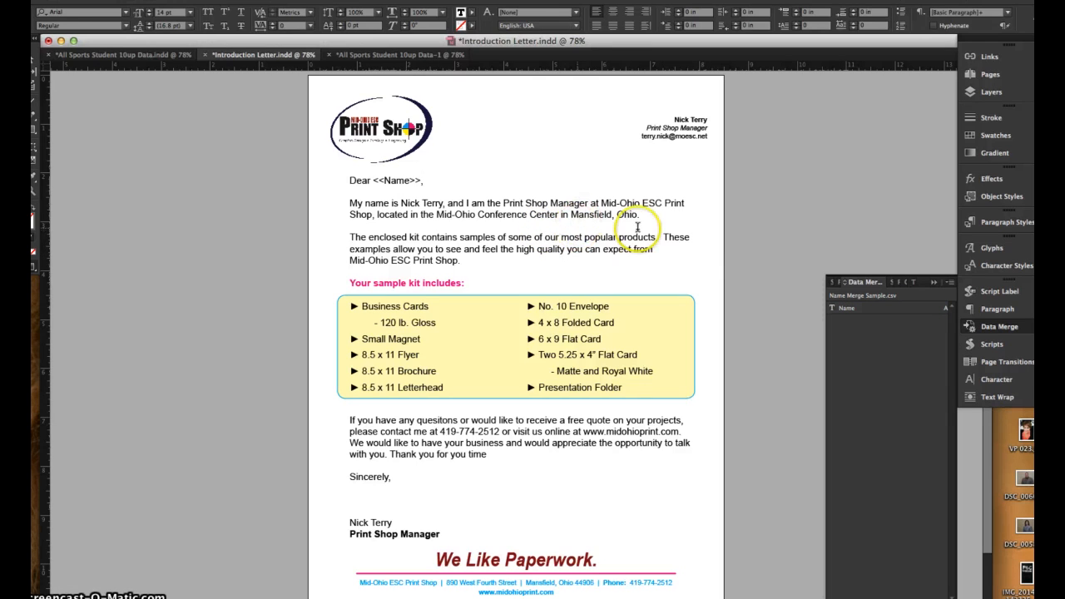
{"action": "left_click", "coordinate": [983, 75]}
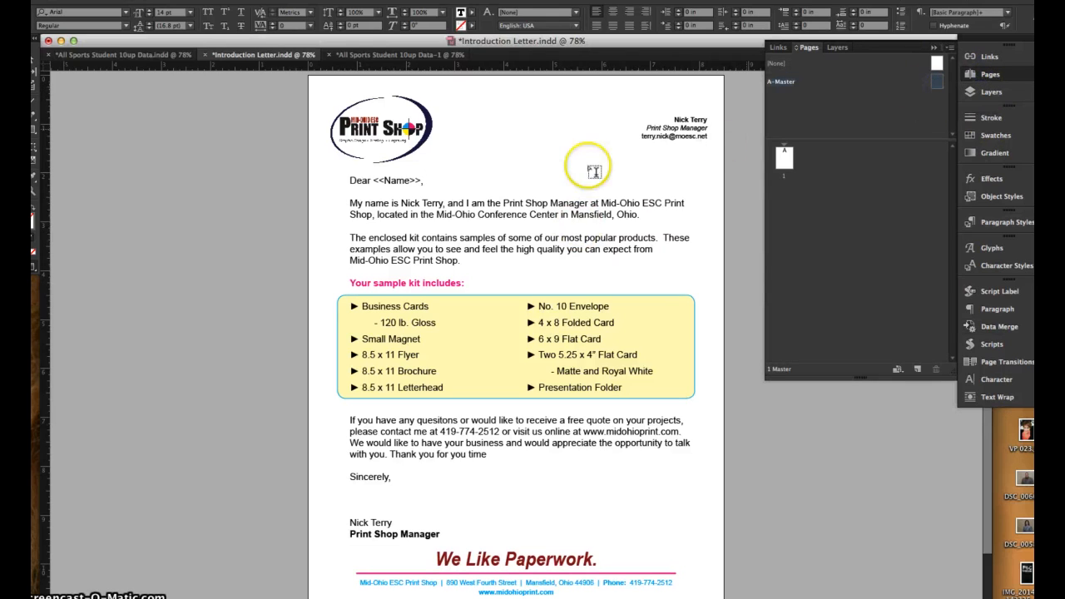
- Insert the Name merge field after "Thank you for you time" in the closing paragraph
{"action": "left_click", "coordinate": [515, 460]}
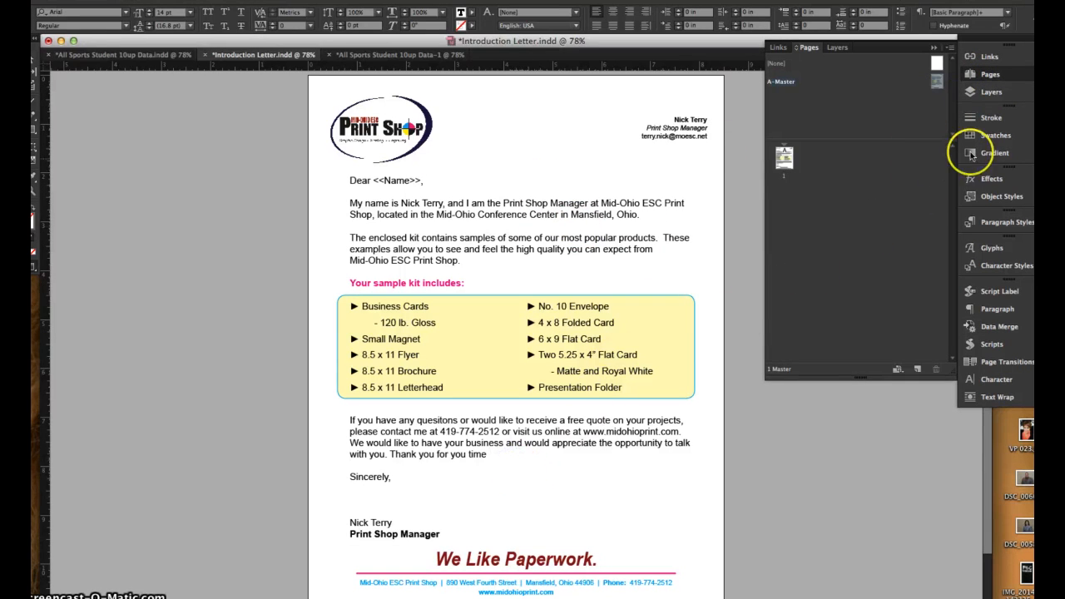
{"action": "left_click", "coordinate": [1007, 329]}
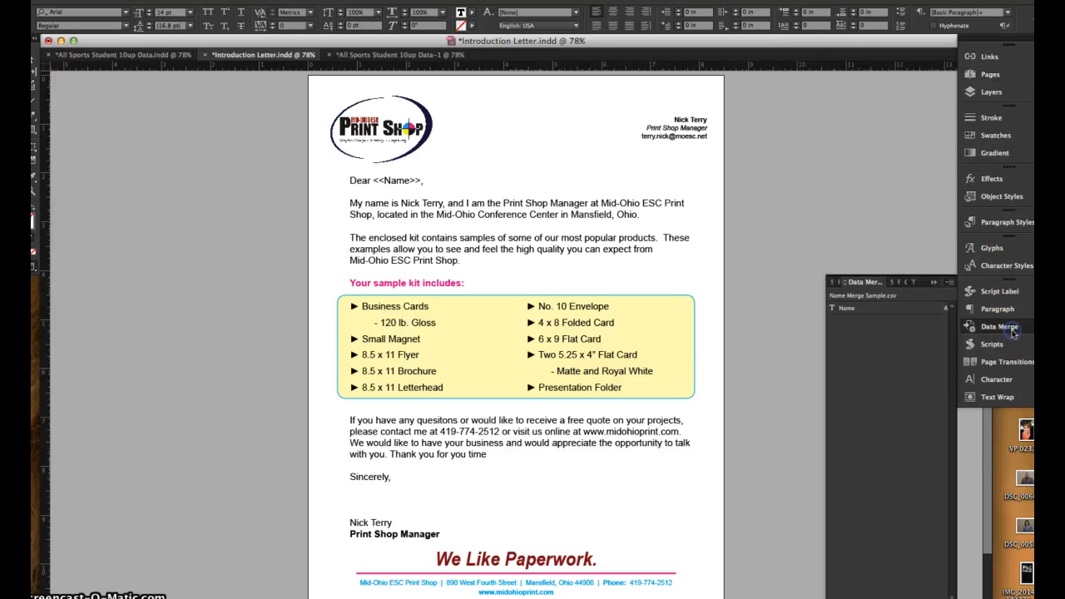
{"action": "left_click", "coordinate": [888, 309]}
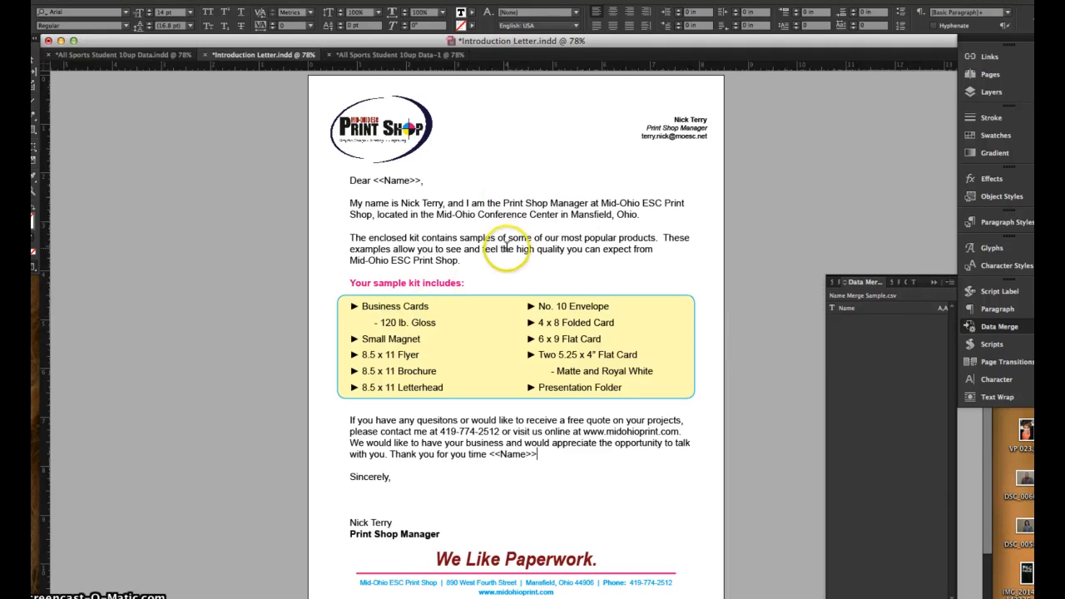
- Delete the Name merge field in the closing paragraph, reinsert it after "Thank you for you time" and end the sentence with a period
{"action": "left_click_drag", "start_coordinate": [537, 454], "coordinate": [487, 455]}
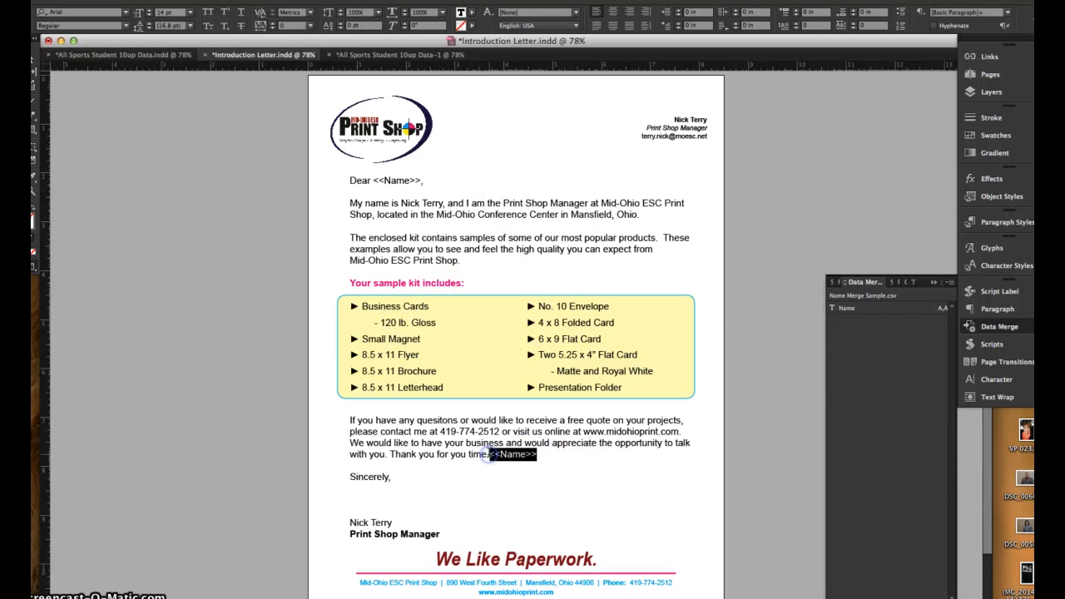
{"action": "key", "text": "BackSpace"}
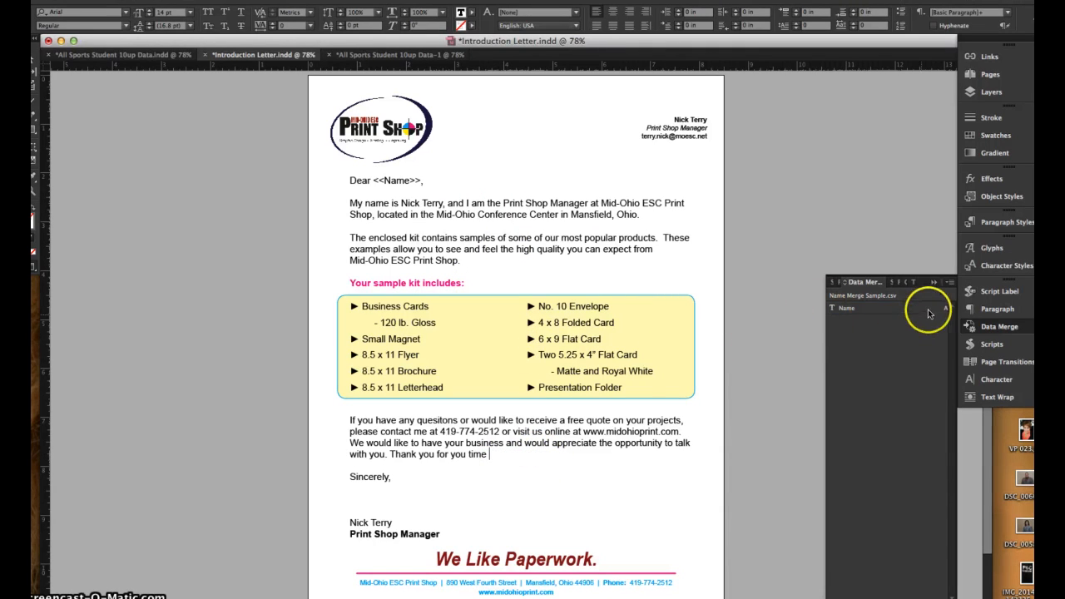
{"action": "left_click", "coordinate": [903, 311]}
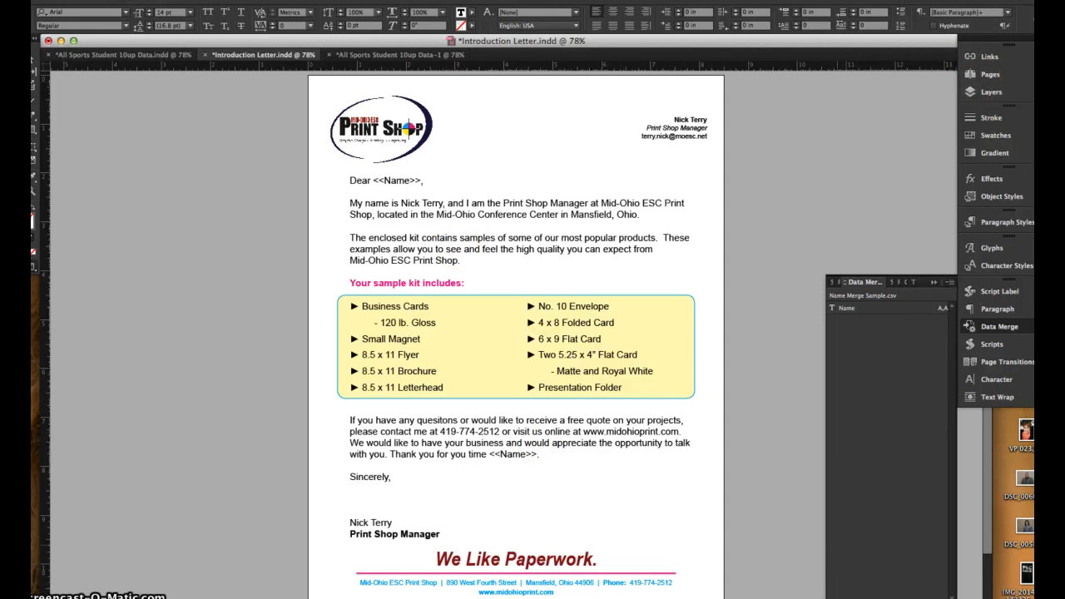
- Preview the names in the letter and create a merged document from all records with a single record per page
{"action": "left_click", "coordinate": [835, 597]}
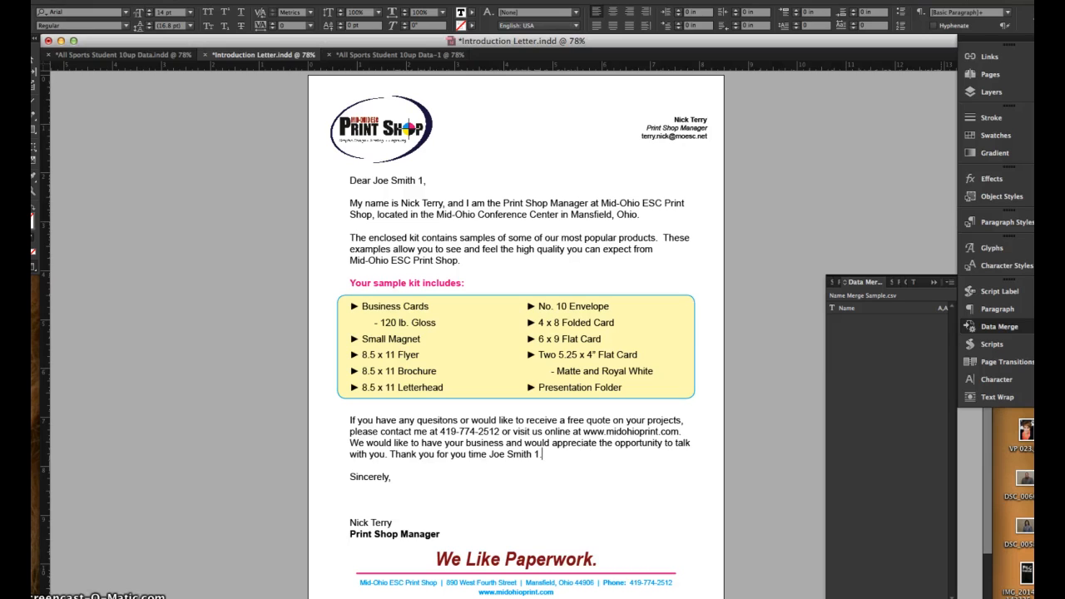
{"action": "left_click", "coordinate": [945, 597]}
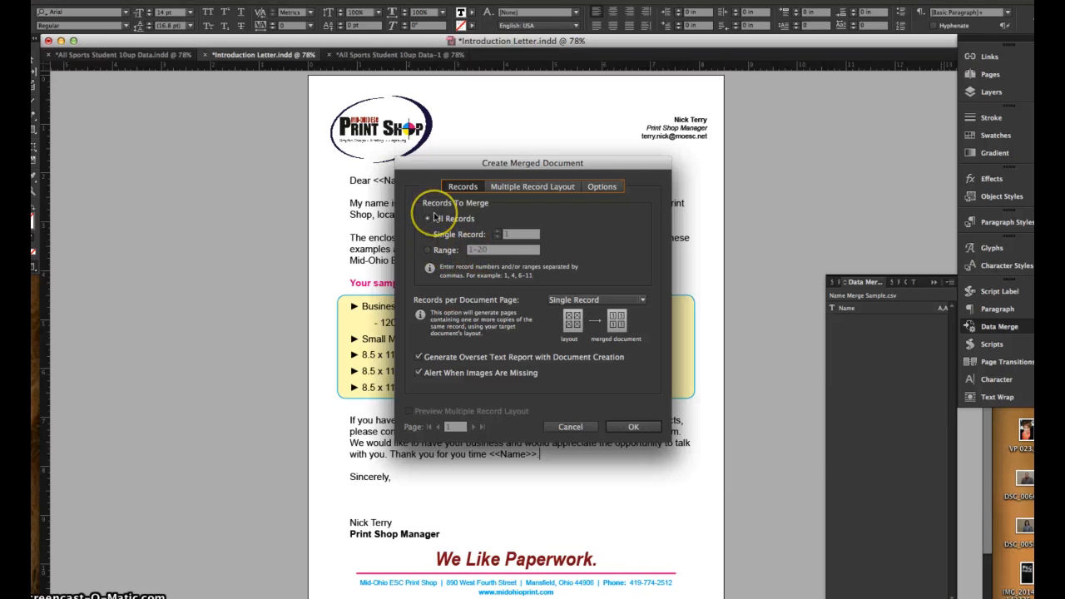
{"action": "left_click", "coordinate": [637, 427]}
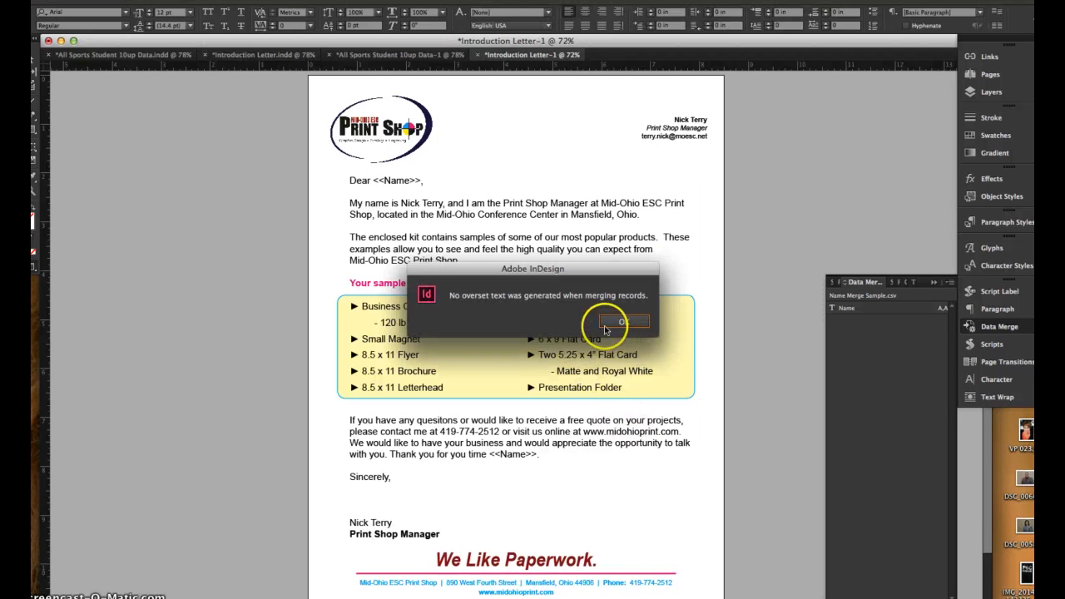
{"action": "left_click", "coordinate": [617, 322]}
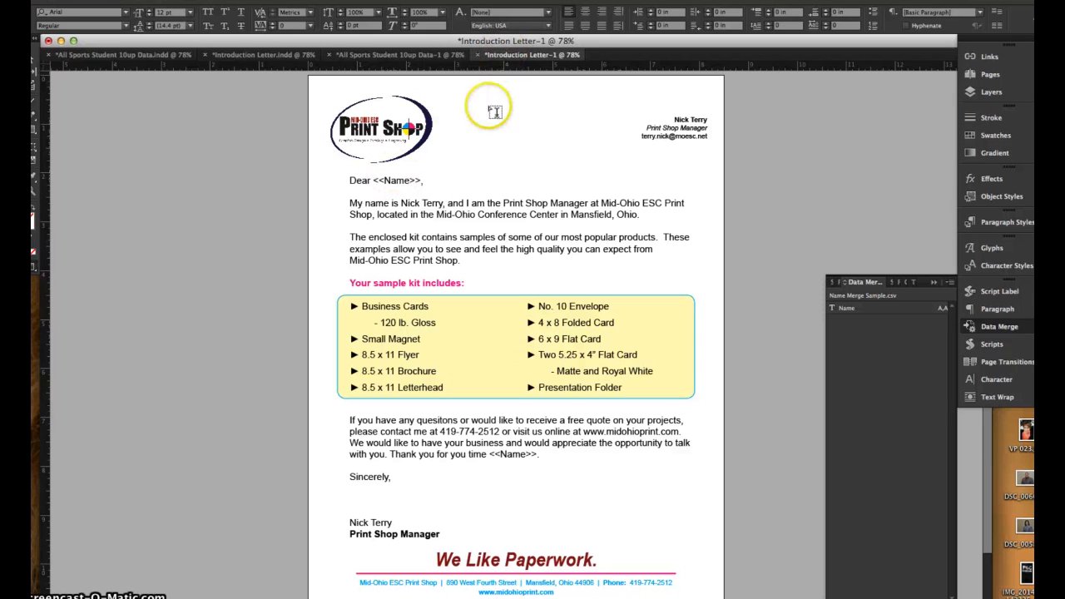
- Go to page 1 of the merged letter and look through the pages, checking the name in each greeting and closing paragraph
{"action": "left_click", "coordinate": [990, 75]}
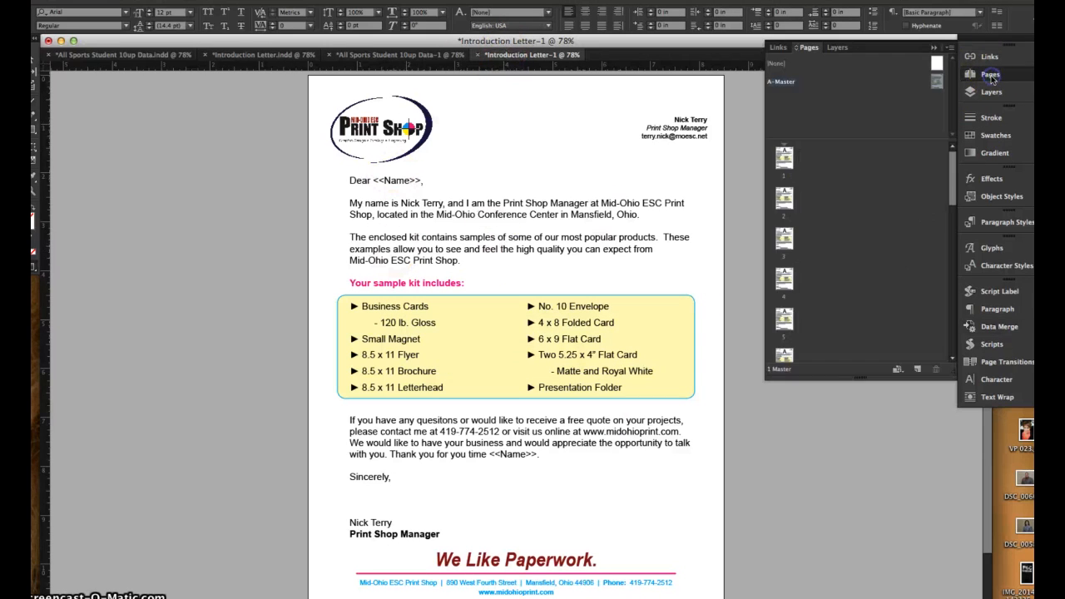
{"action": "double_click", "coordinate": [785, 165]}
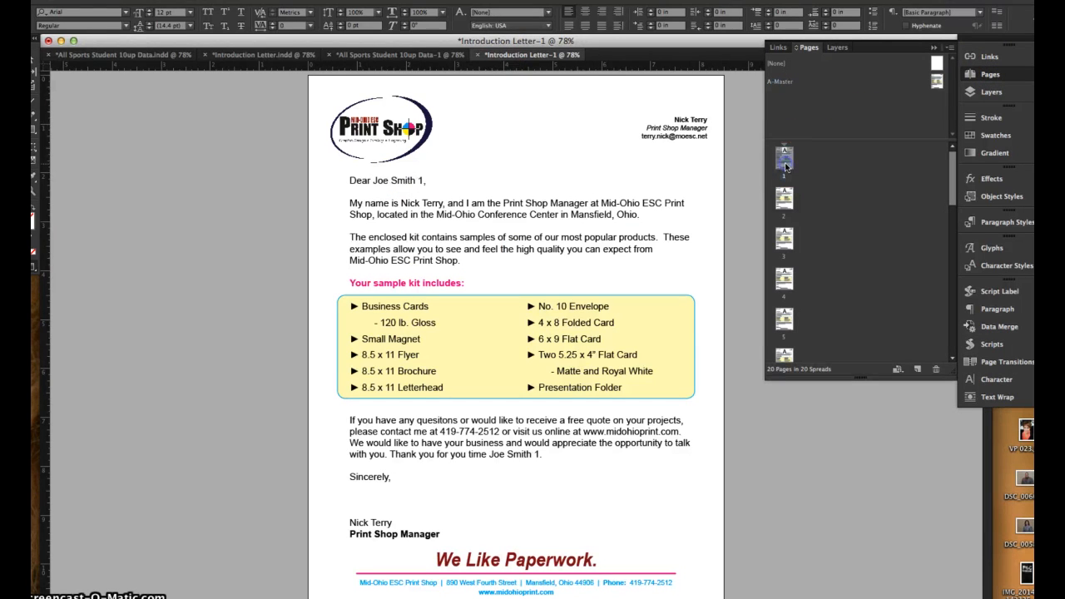
{"action": "scroll", "coordinate": [434, 263], "scroll_direction": "down", "scroll_amount": 10}
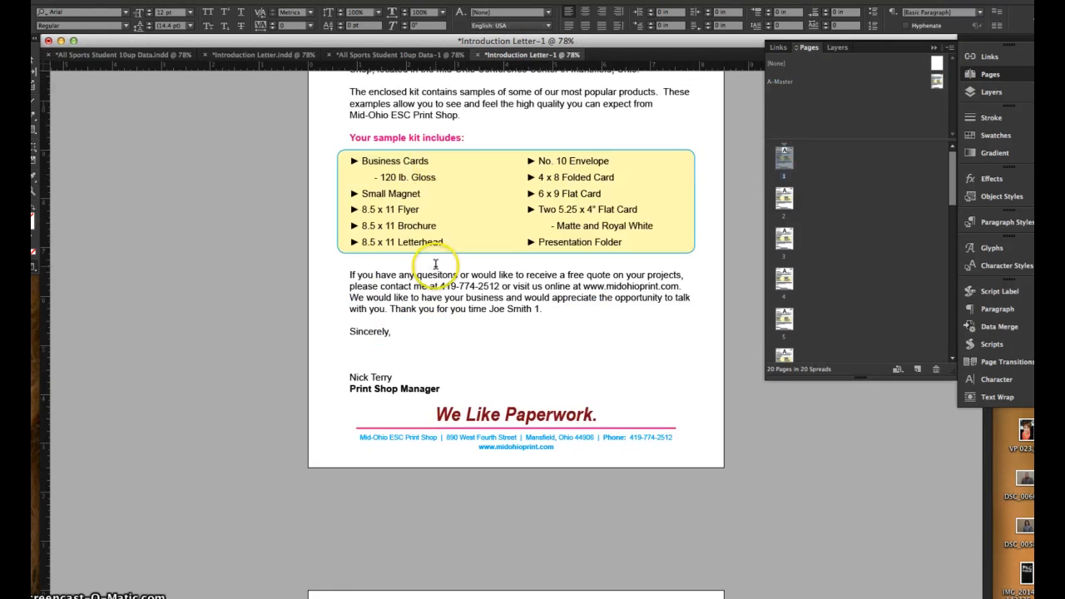
{"action": "scroll", "coordinate": [525, 526], "scroll_direction": "down", "scroll_amount": 12}
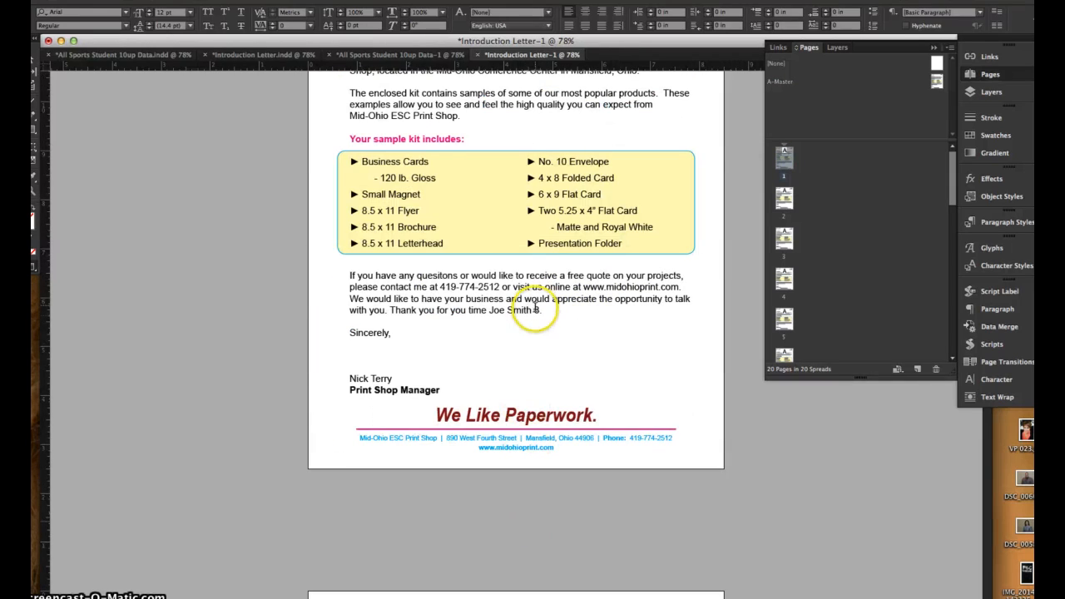
{"action": "scroll", "coordinate": [467, 142], "scroll_direction": "up", "scroll_amount": 5}
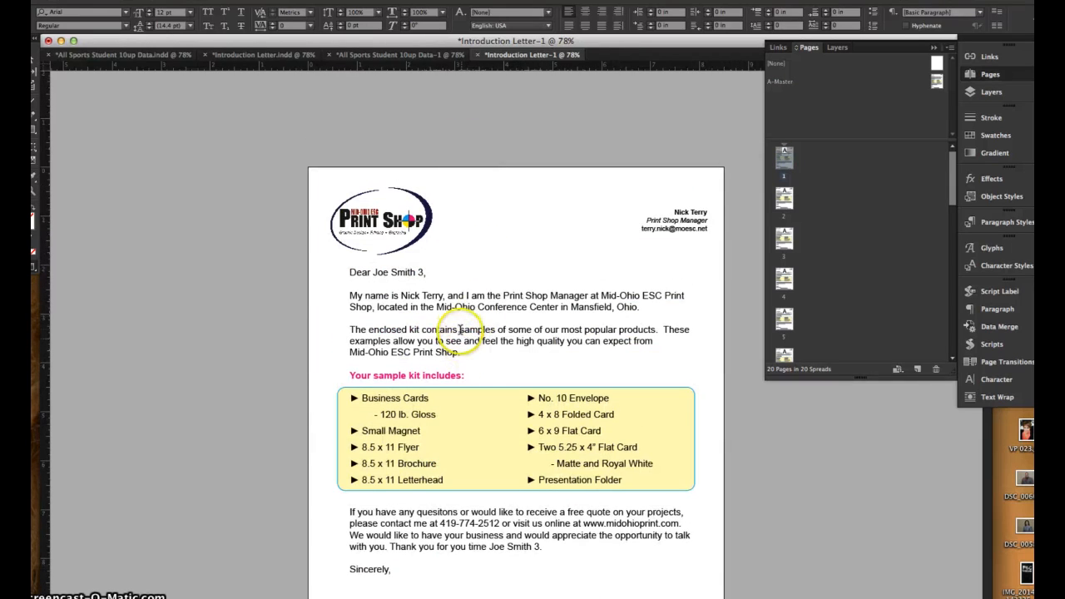
{"action": "scroll", "coordinate": [461, 324], "scroll_direction": "down", "scroll_amount": 8}
{"action": "scroll", "coordinate": [460, 325], "scroll_direction": "down", "scroll_amount": 3}
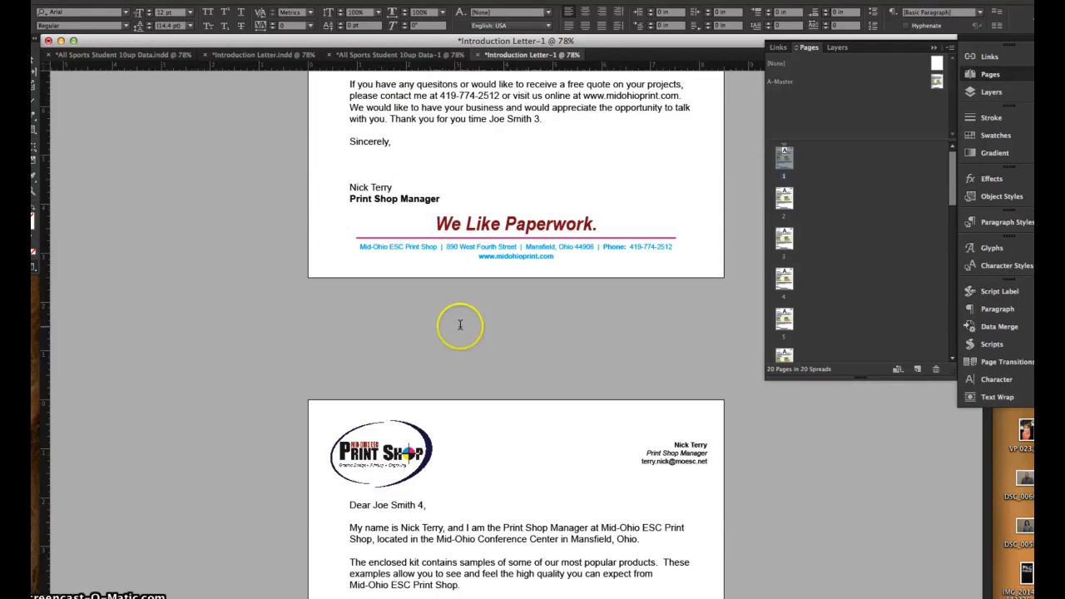